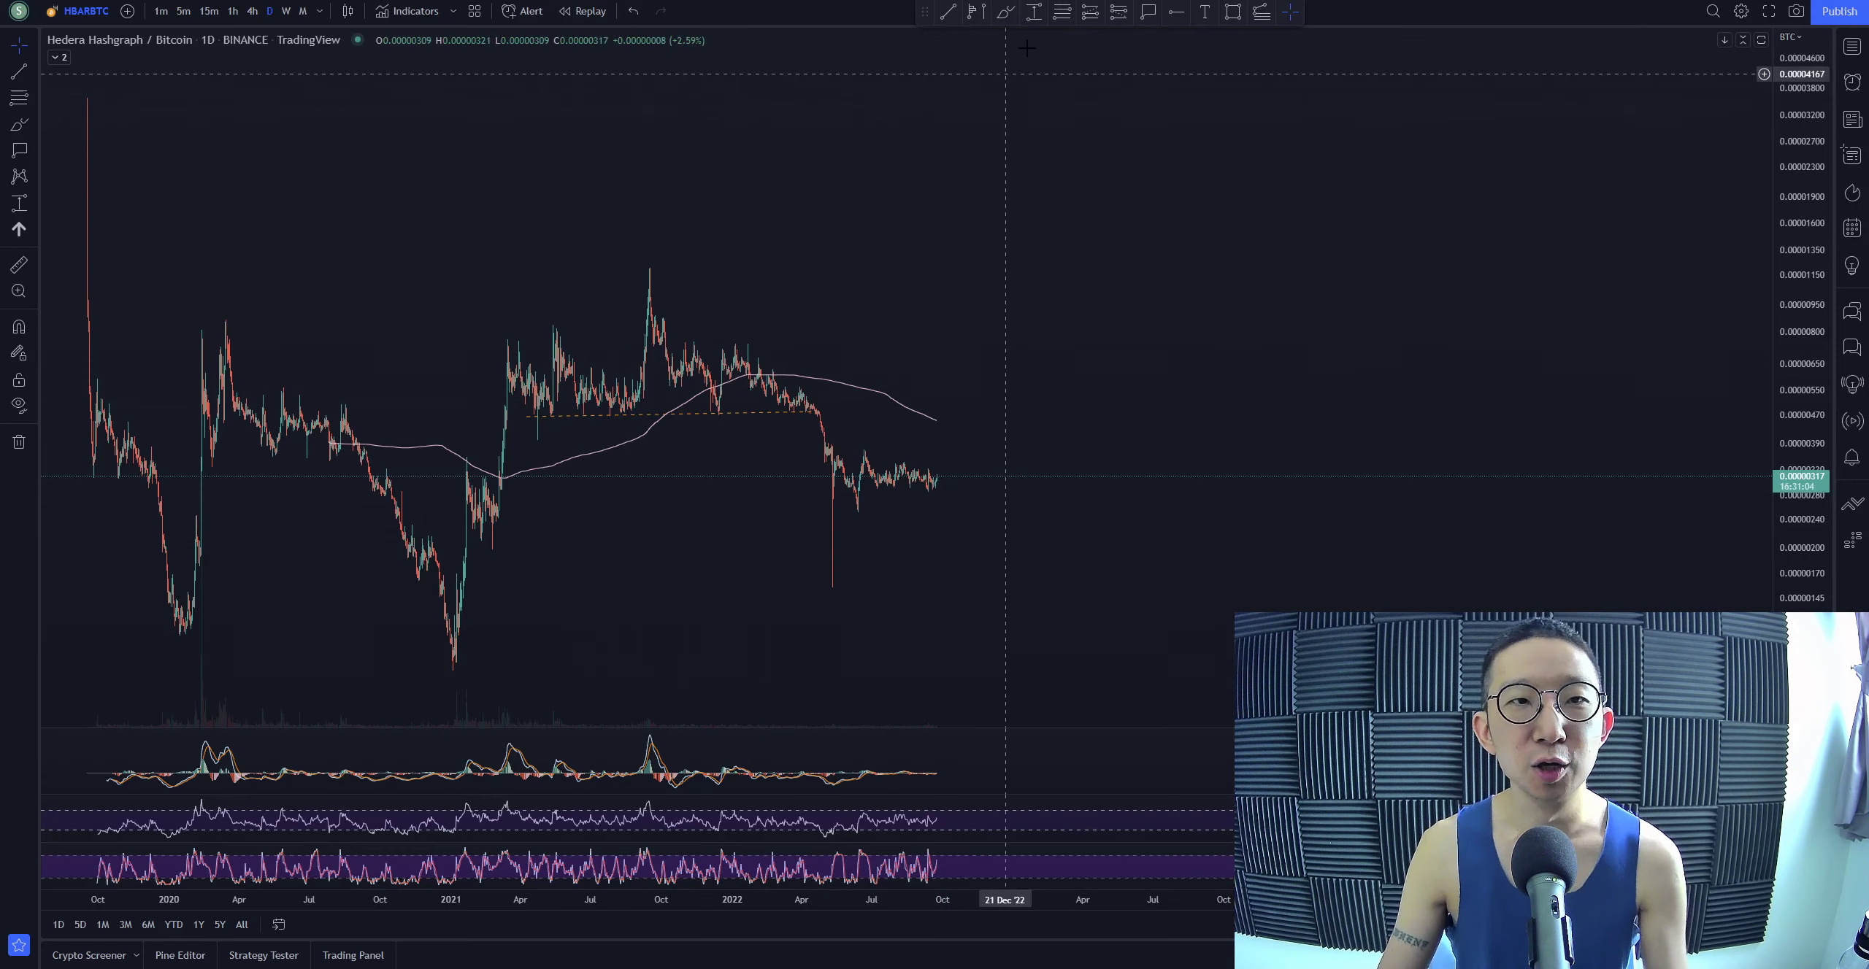
Select the Brush tool for freehand drawing on the HBAR/BTC daily chart
click(1005, 11)
Loop an arrow around the recent sideways range, then remove it and zoom in
mouse_move(971, 466)
mouse_down()
mouse_move(863, 454)
mouse_move(893, 501)
mouse_move(865, 459)
mouse_move(872, 496)
mouse_move(948, 468)
mouse_up()
key(Delete)
key(ctrl+z)
scroll(978, 548, up, 10)
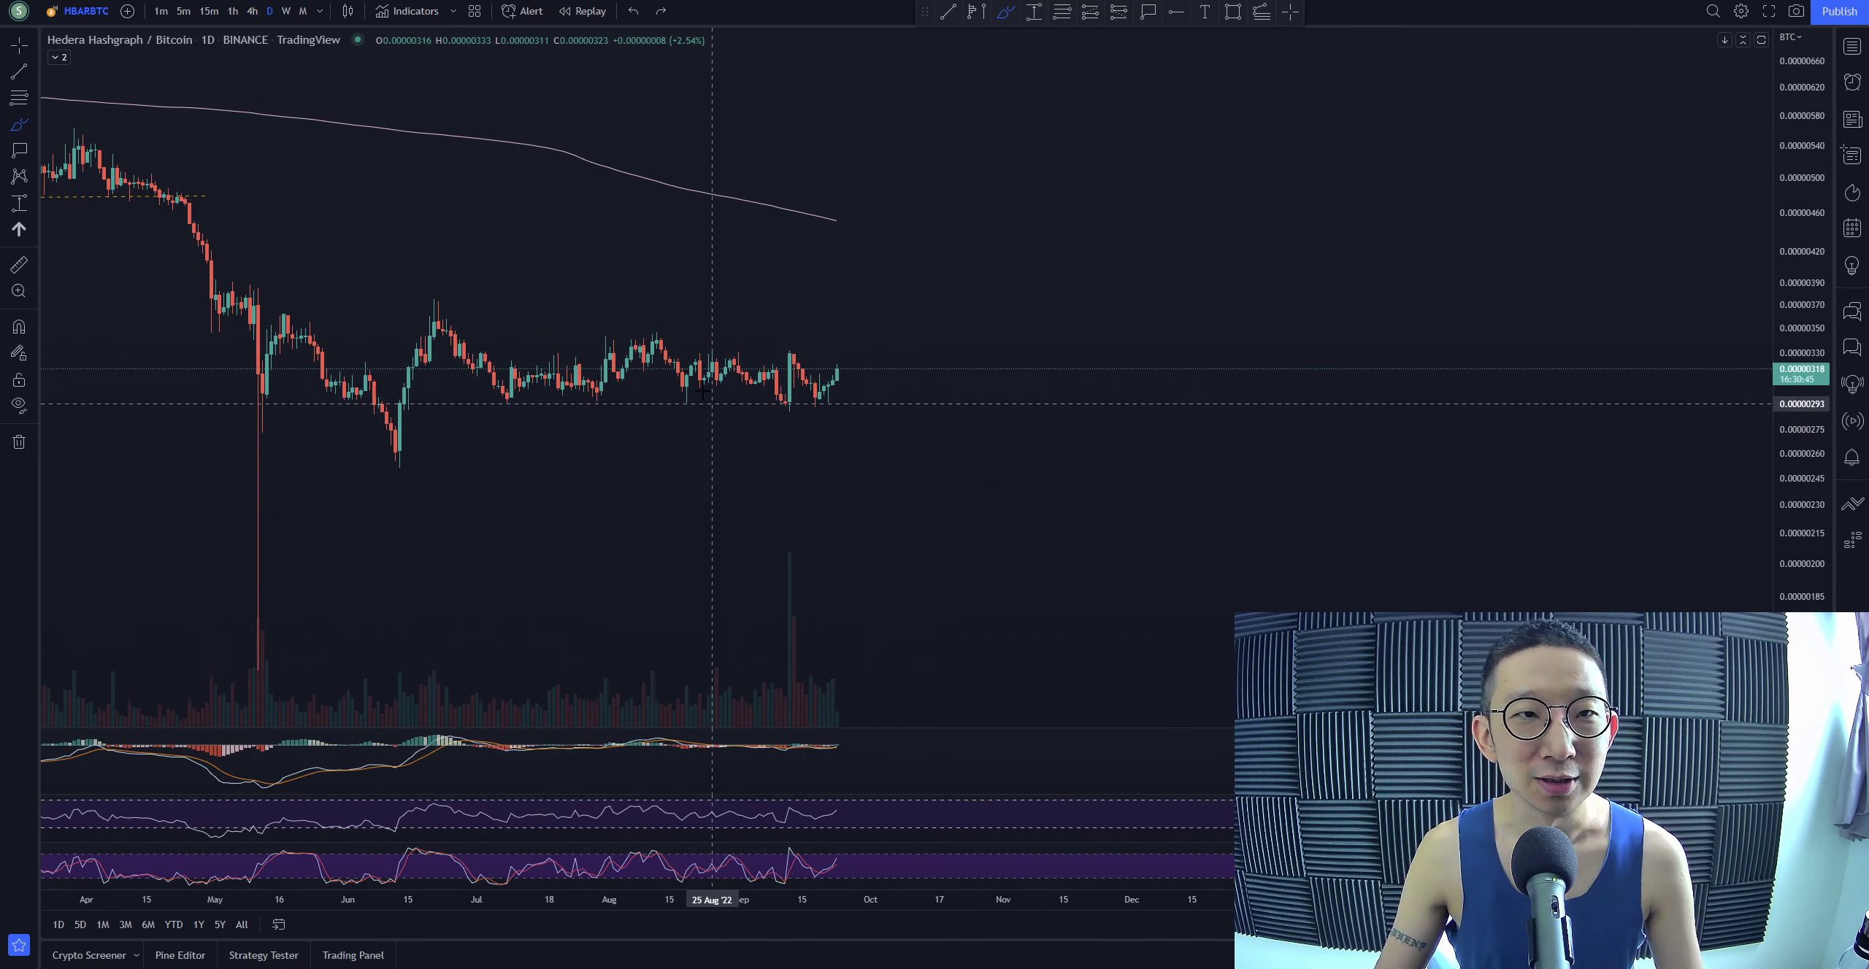
Draw down-arrows over the June–July and later peaks and up-arrows under the July and August lows, then undo them
drag(442, 208, 438, 275)
drag(432, 266, 445, 266)
drag(626, 252, 626, 325)
drag(620, 315, 632, 316)
drag(785, 257, 792, 326)
drag(786, 317, 798, 318)
drag(547, 536, 524, 449)
drag(518, 459, 532, 457)
drag(546, 537, 519, 422)
drag(613, 533, 610, 428)
drag(603, 437, 616, 436)
key(ctrl+z)
key(ctrl+z)
key(ctrl+z)
key(ctrl+z)
key(ctrl+z)
key(ctrl+z)
key(ctrl+z)
key(ctrl+z)
key(ctrl+z)
key(ctrl+z)
Draw upper and lower channel arrows along falling highs and lows, undo the stray one, and zoom out
drag(429, 301, 925, 364)
scroll(772, 365, down, 5)
mouse_move(570, 440)
mouse_down()
mouse_move(762, 448)
mouse_move(764, 275)
mouse_up()
key(ctrl+z)
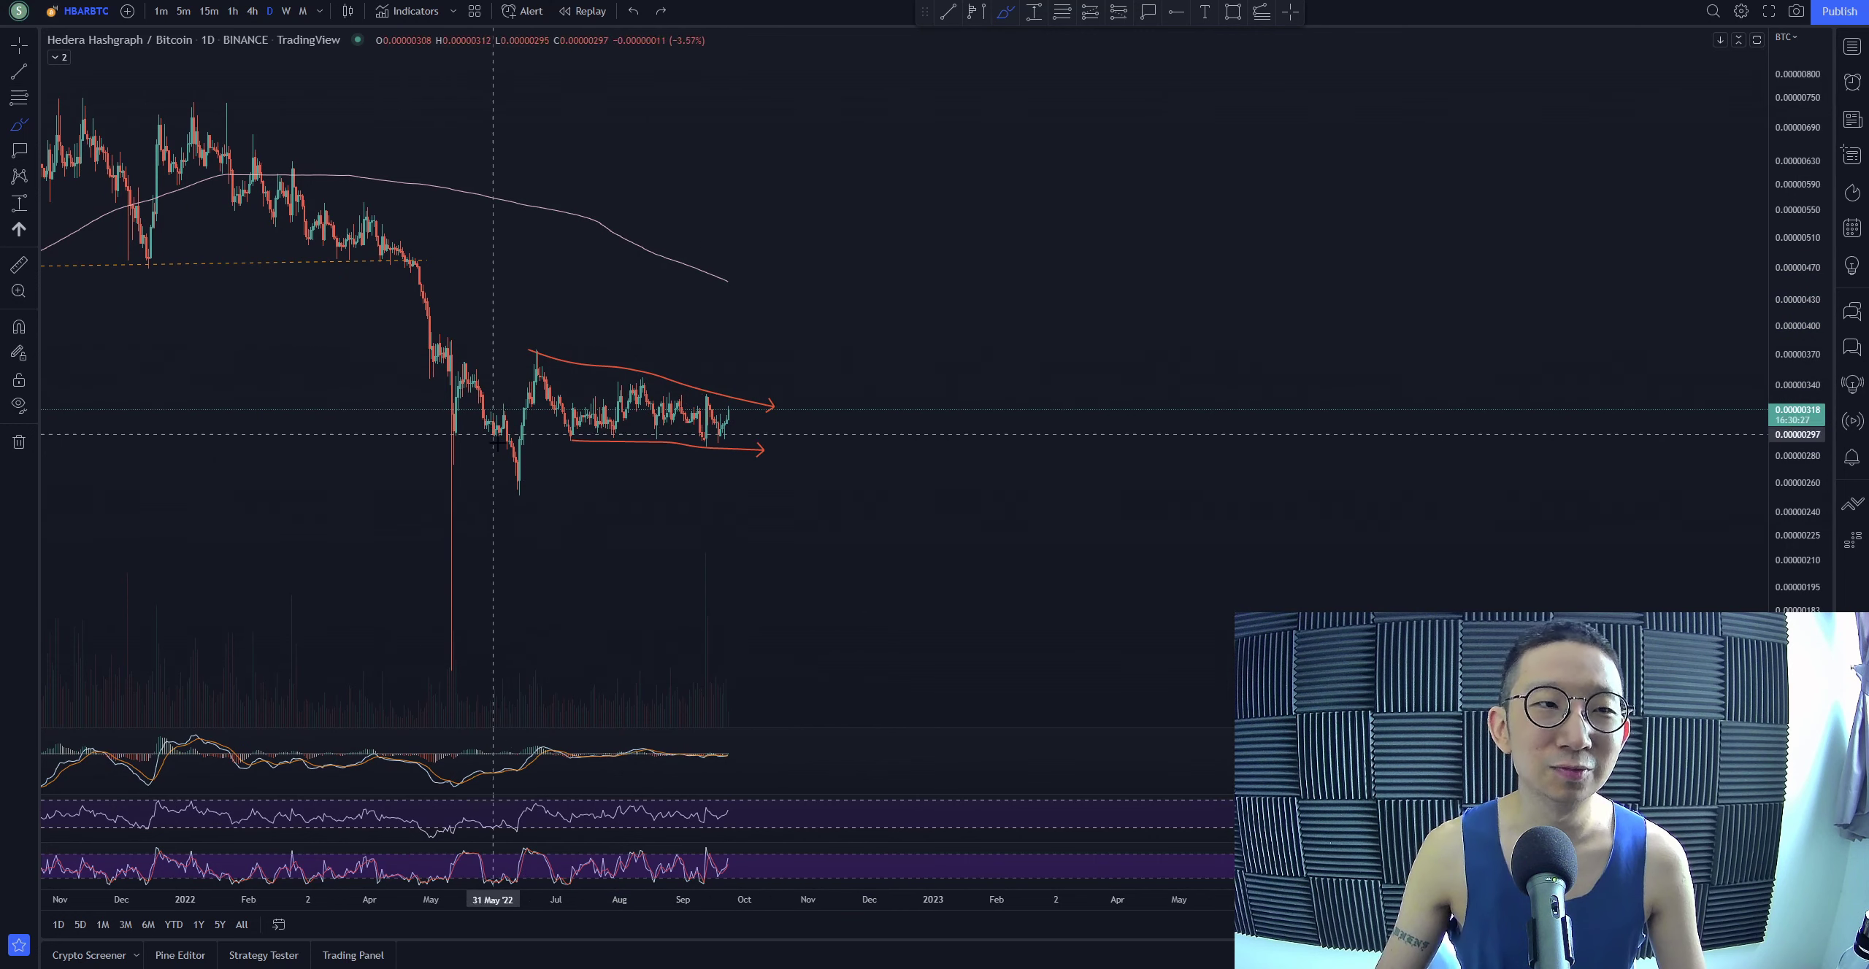
scroll(558, 450, down, 5)
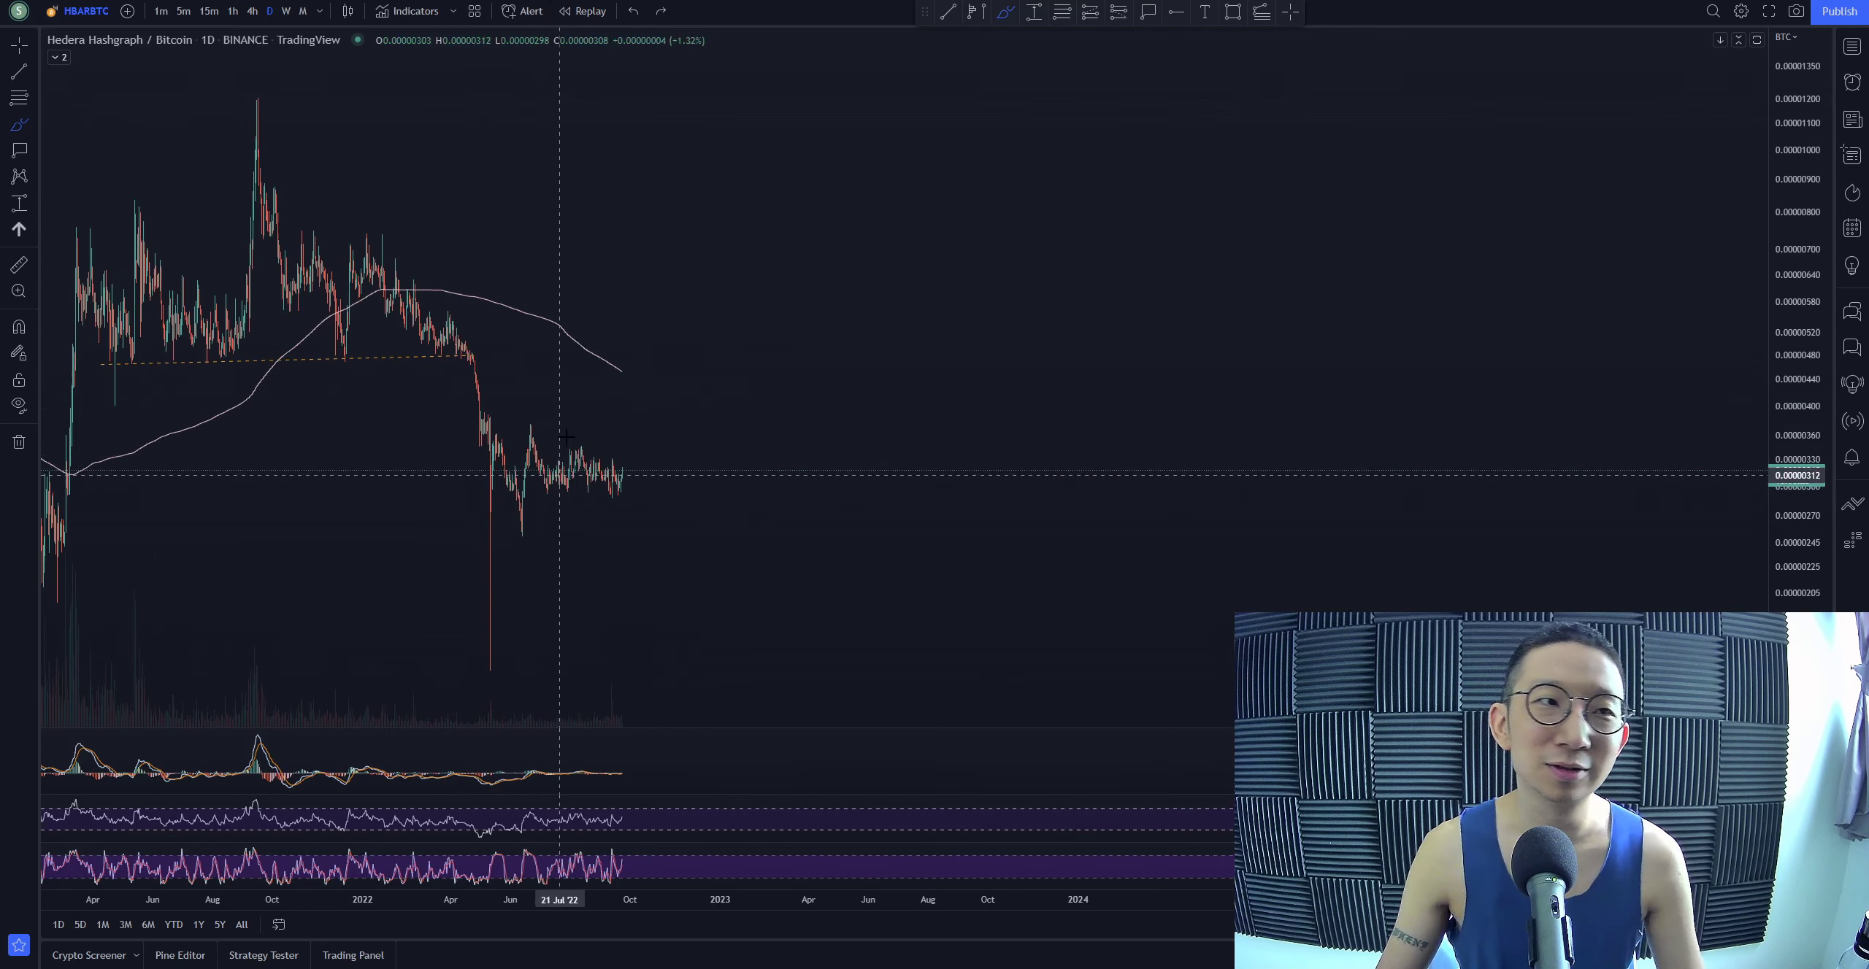
Trace a red brush arrow along the moving average curve, then delete it and zoom back out
scroll(893, 384, up, 5)
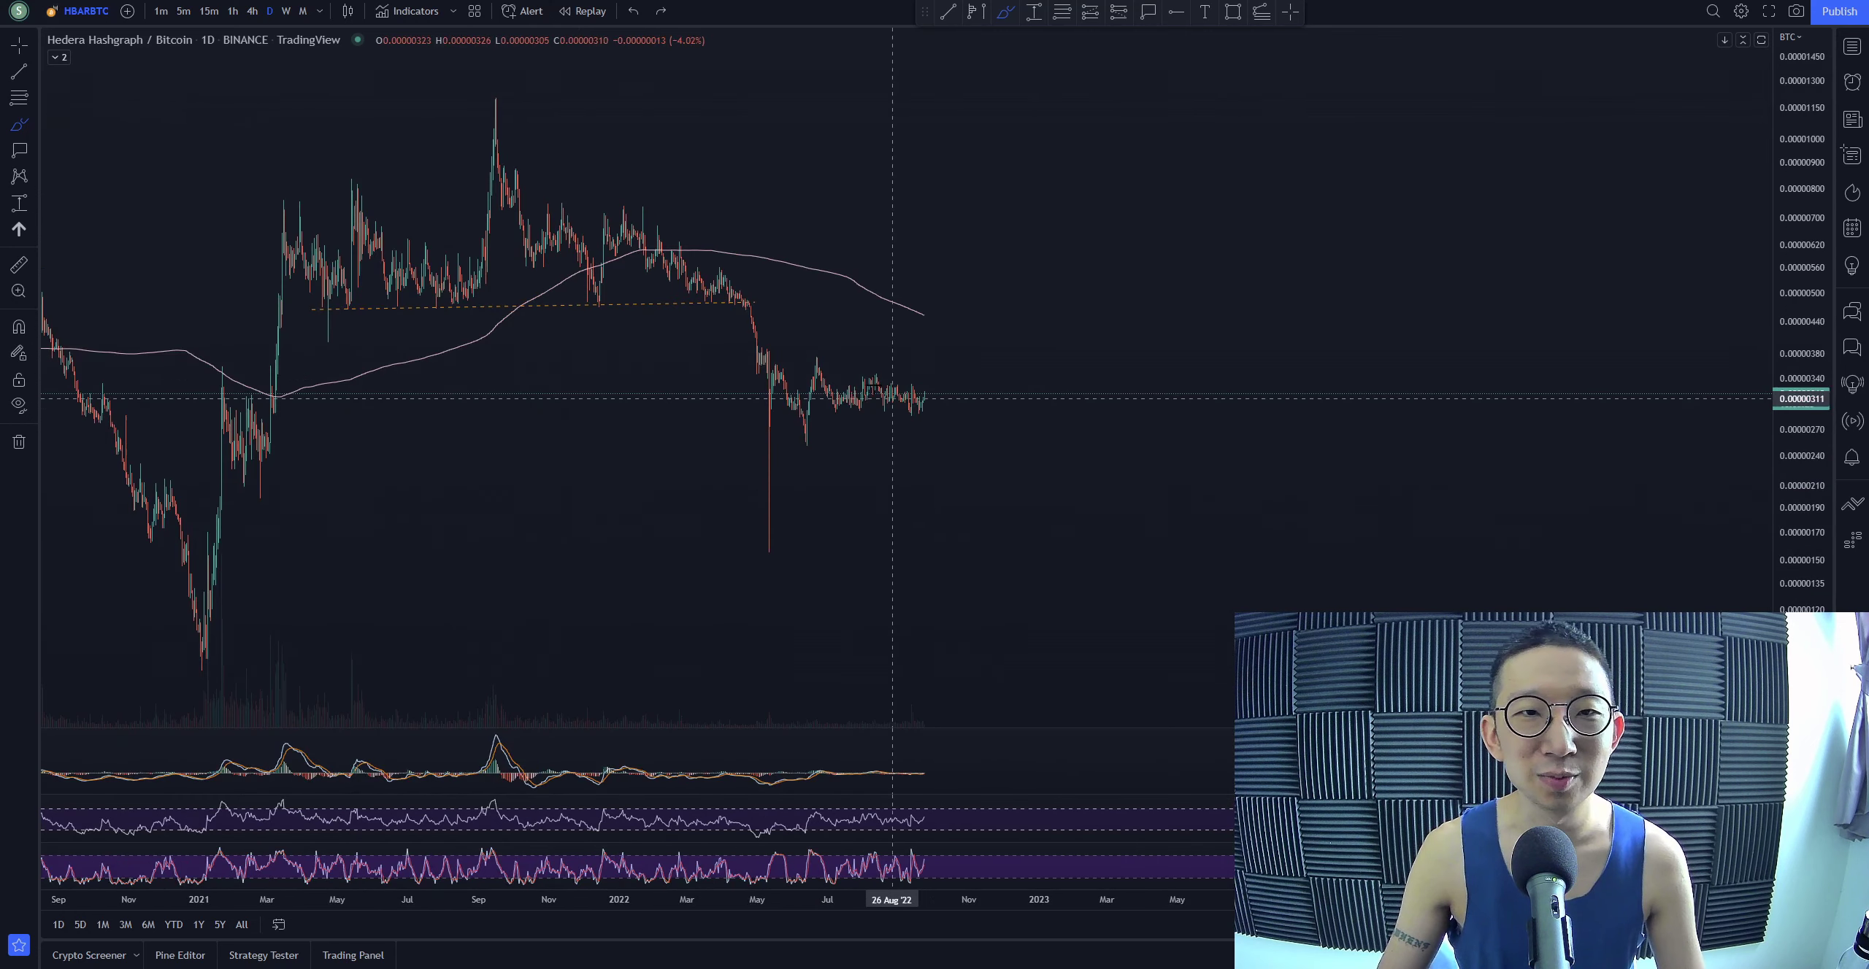
mouse_move(411, 300)
mouse_down()
mouse_move(646, 261)
mouse_move(917, 355)
mouse_up()
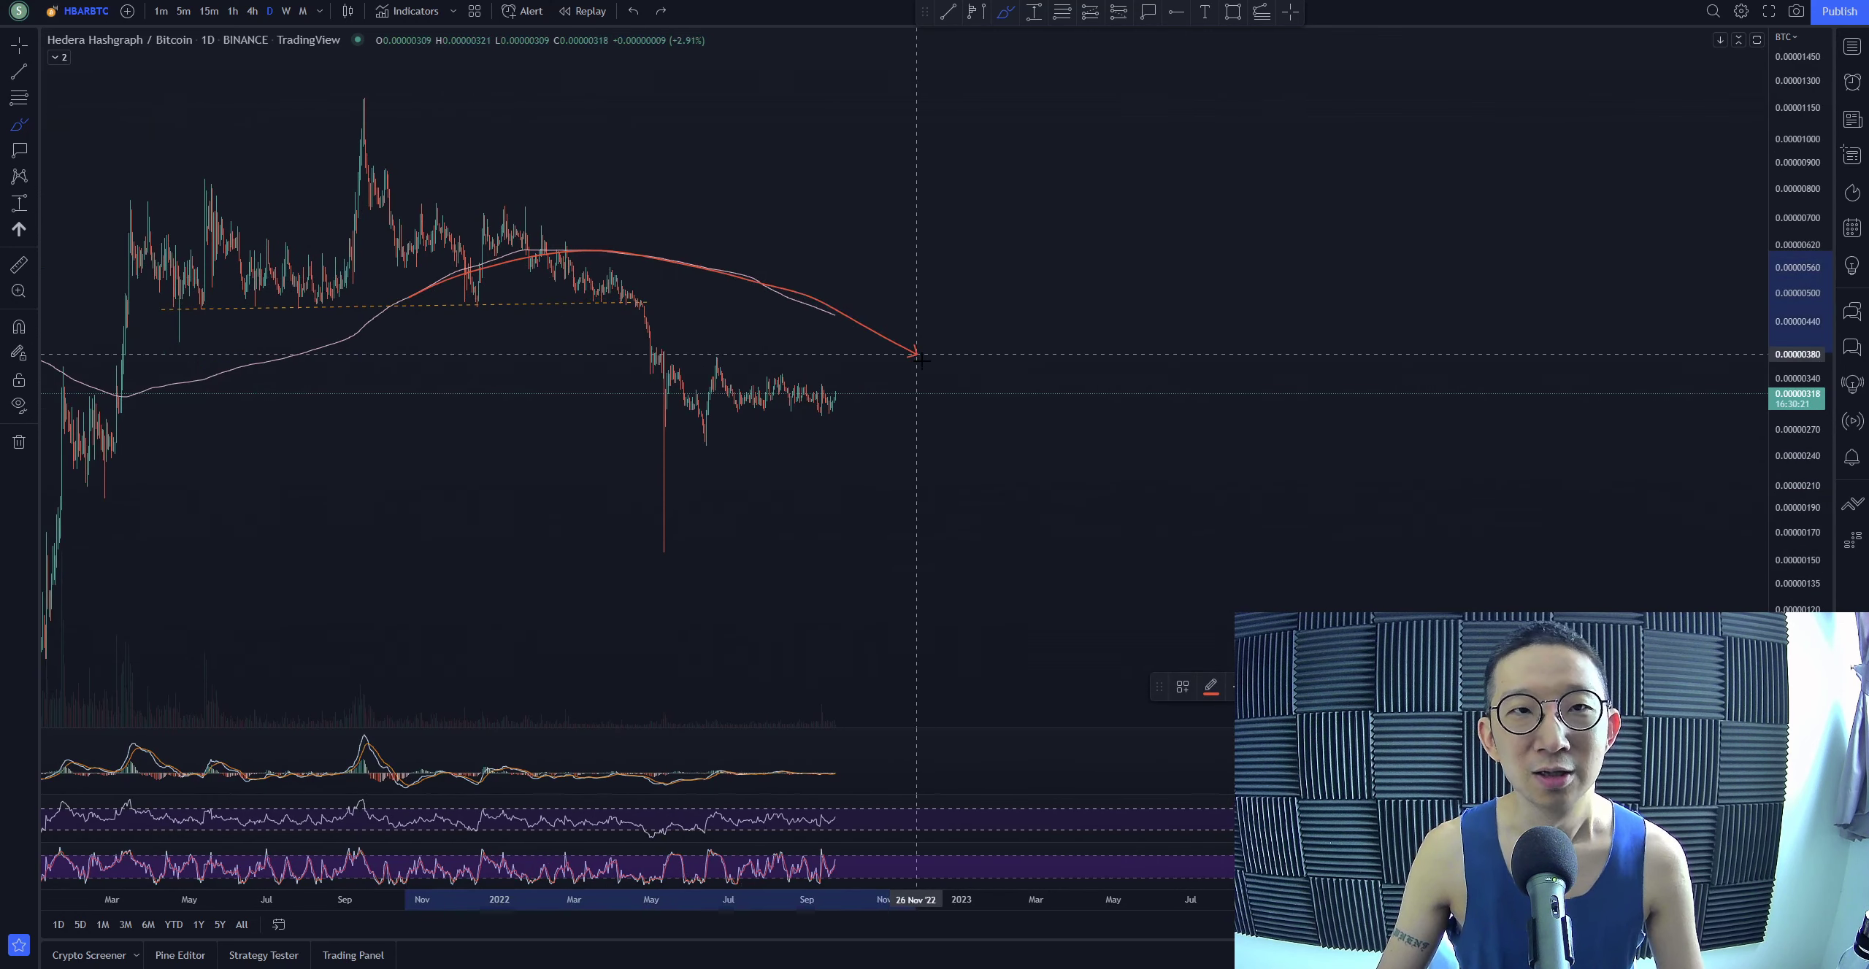
key(Delete)
scroll(805, 397, down, 3)
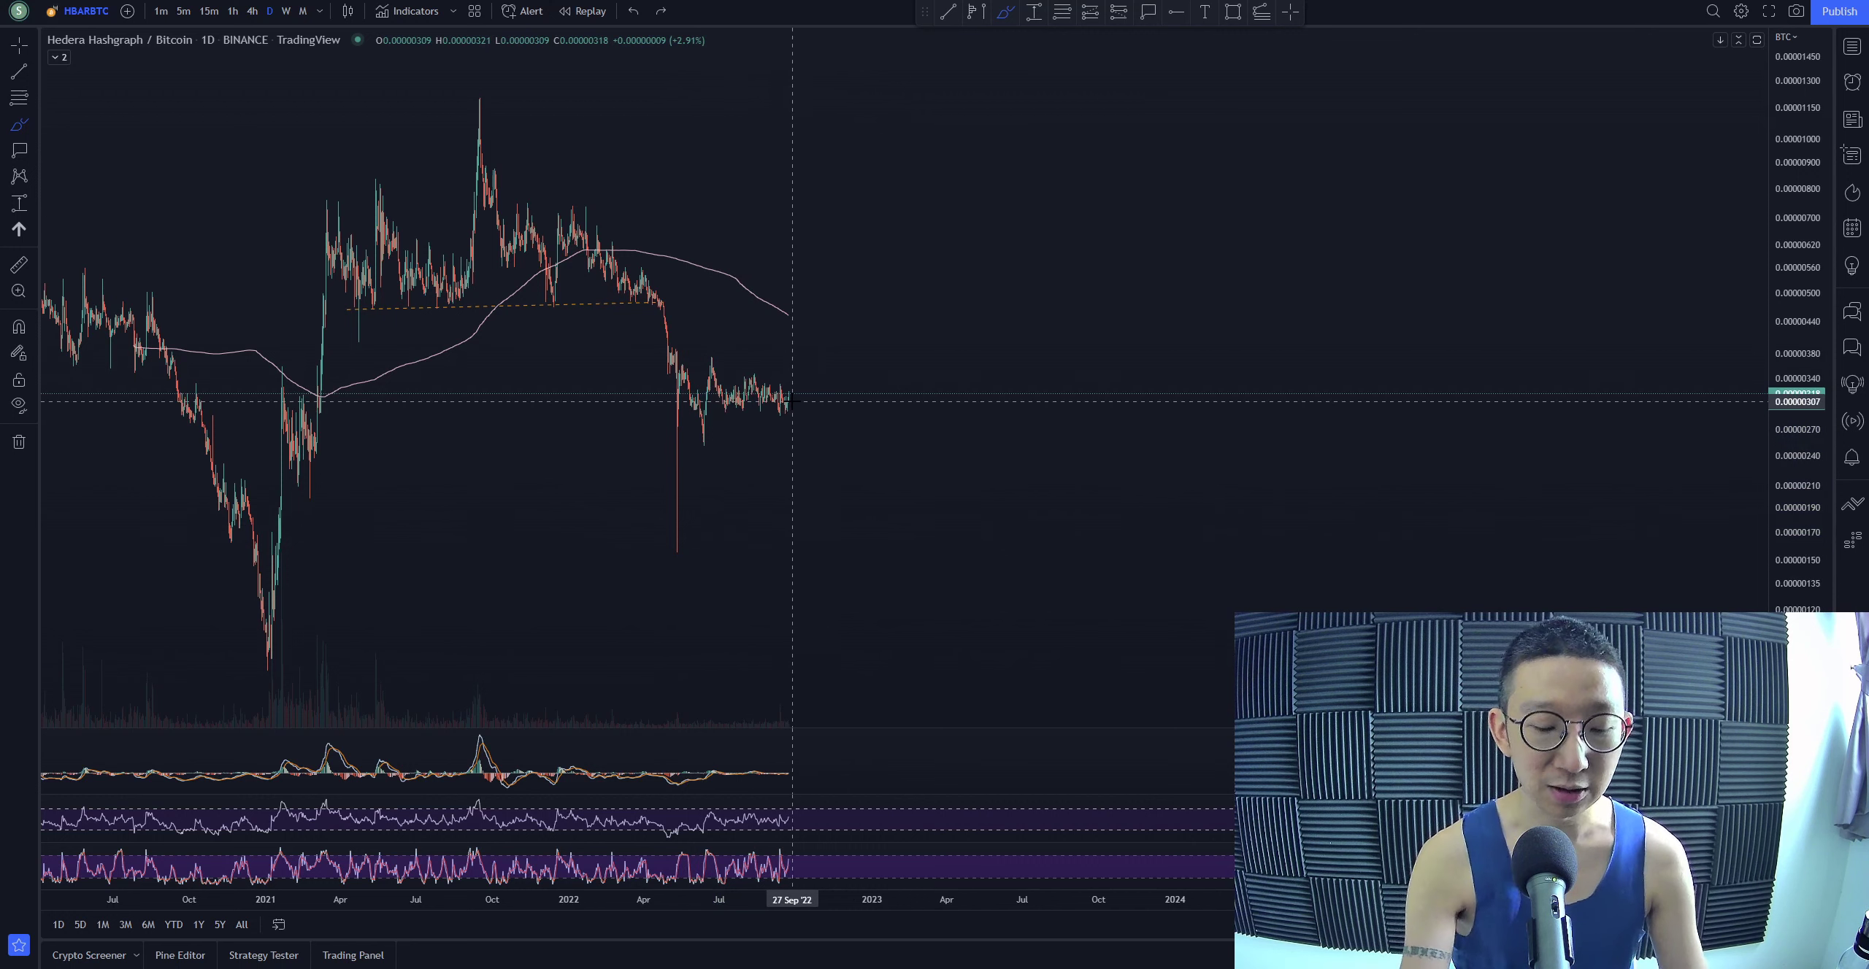
Redo the projected wave path, undo it and the curve below the candles, then loop the whole price history
key(ctrl+y)
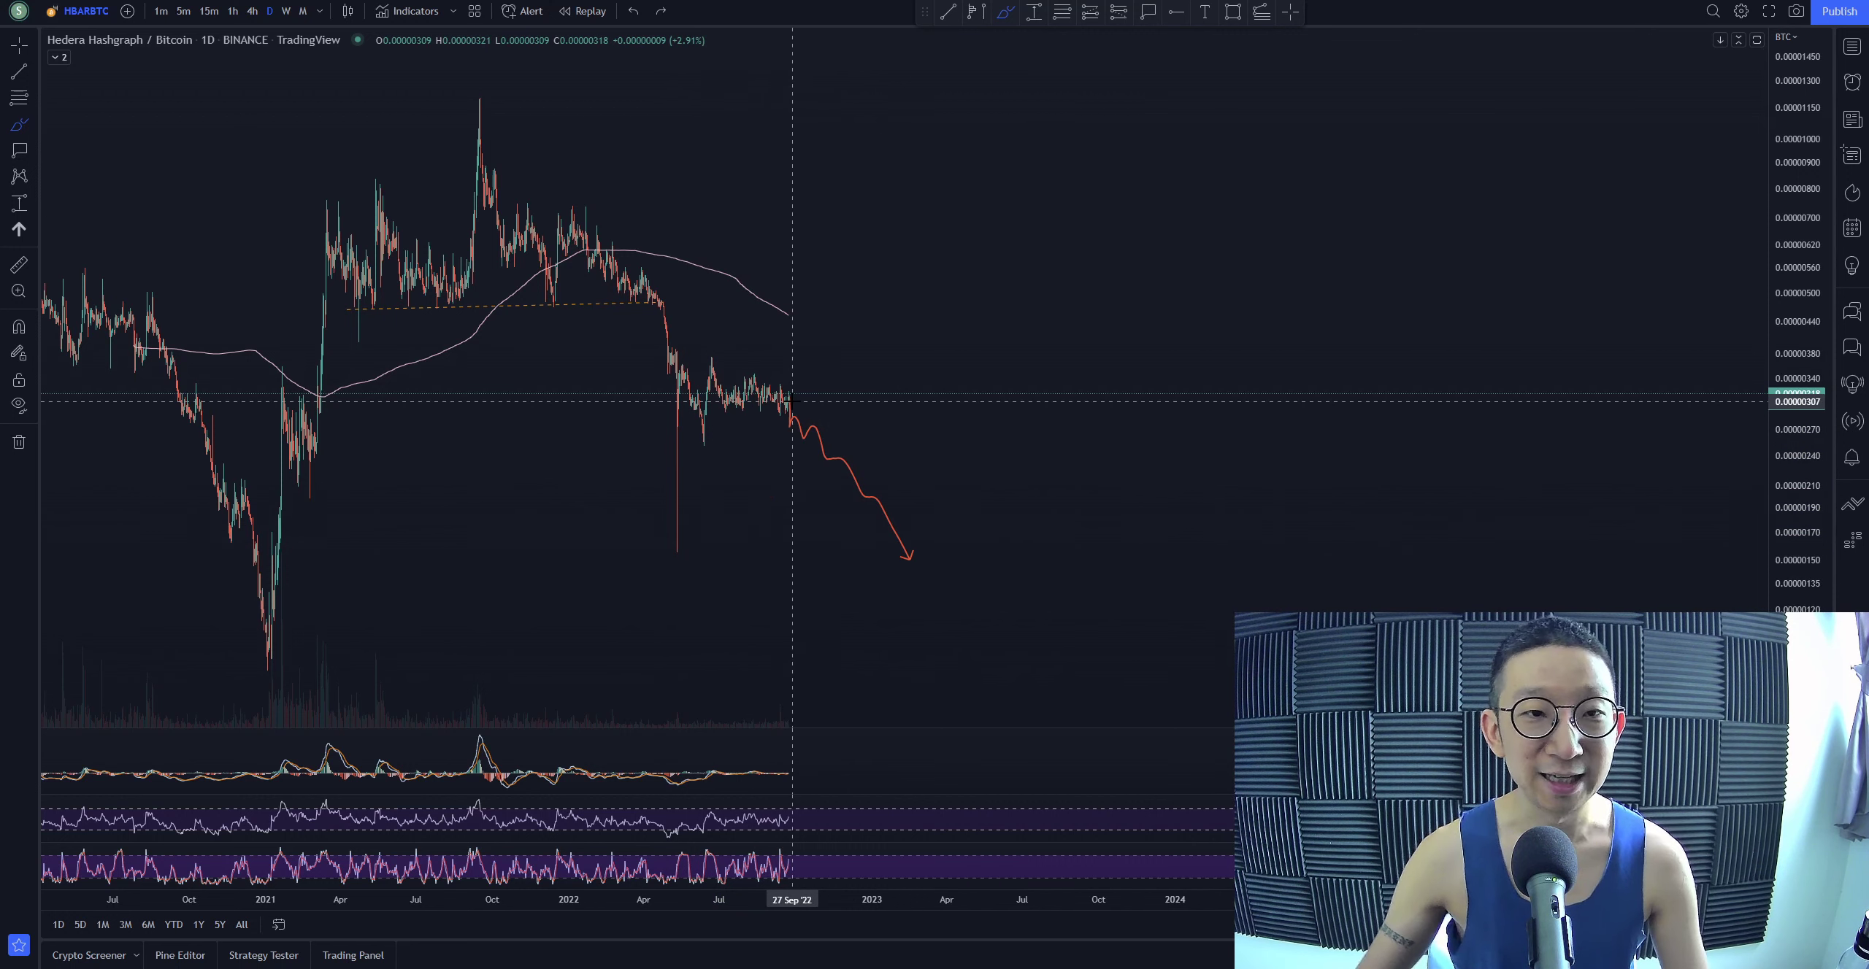
key(ctrl+z)
scroll(792, 400, down, 3)
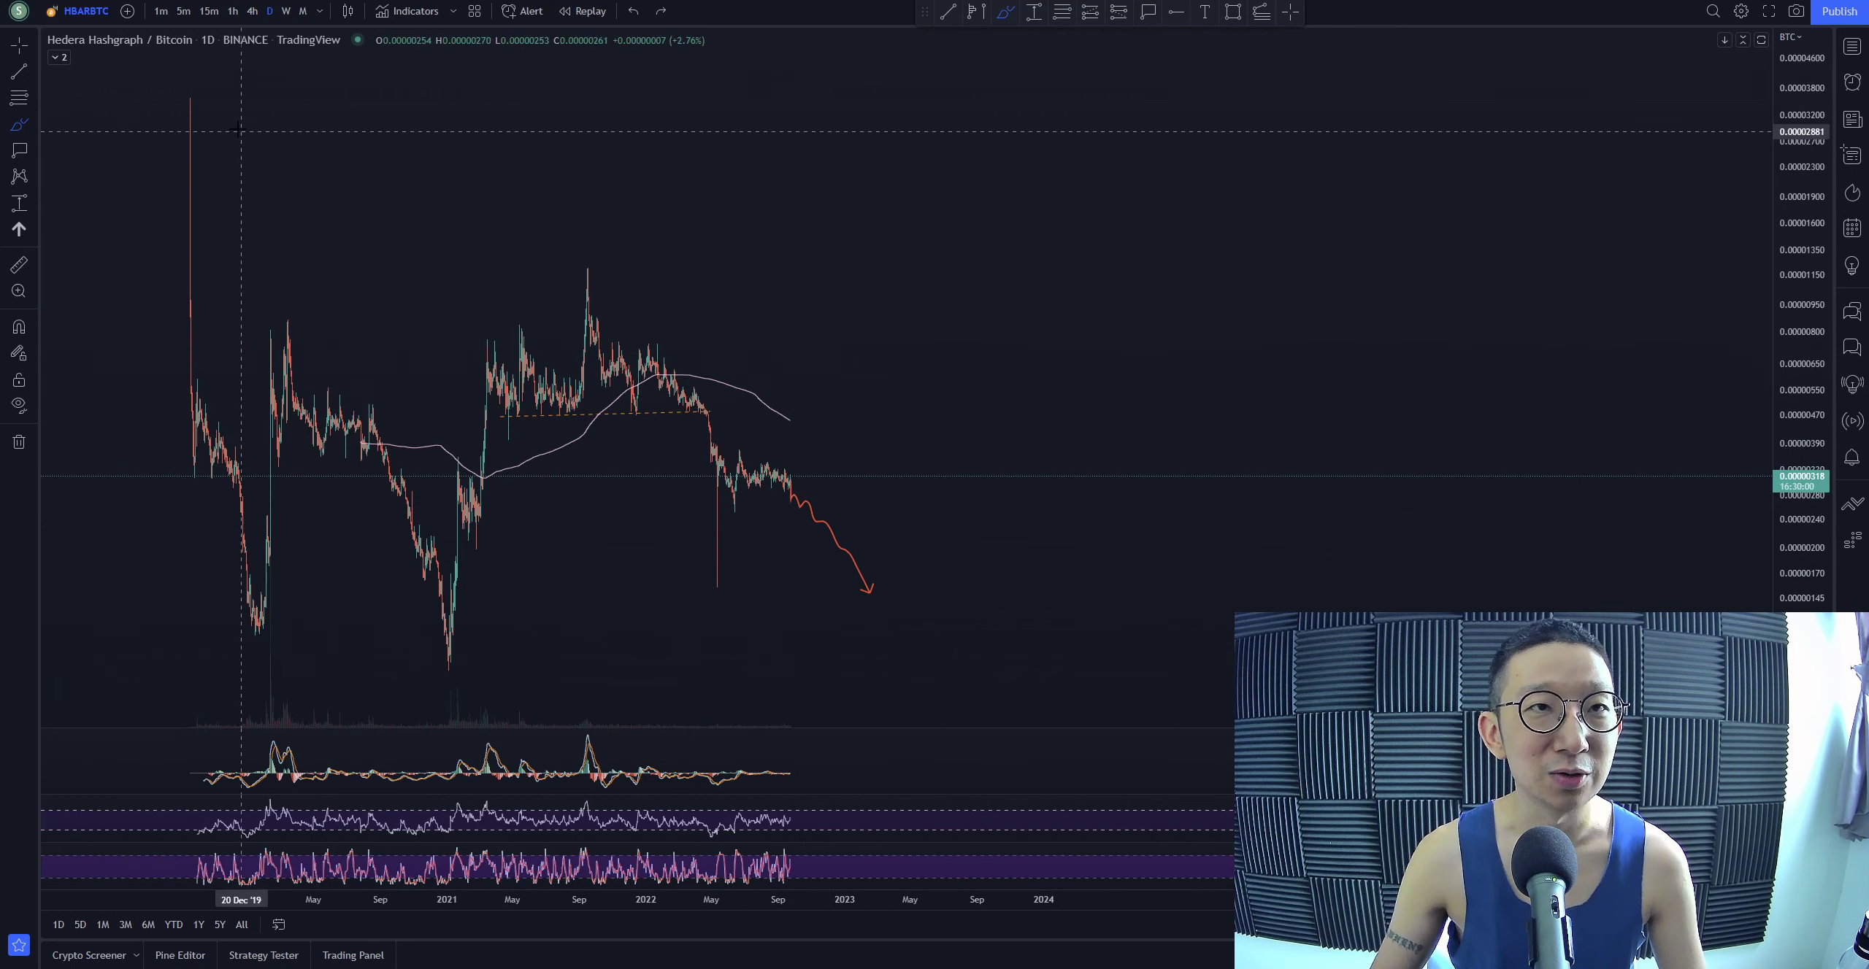
key(ctrl+z)
scroll(926, 443, down, 3)
mouse_move(871, 398)
mouse_down()
mouse_move(375, 263)
mouse_move(897, 333)
mouse_up()
Delete the big freehand loop and load the Binance HBARUSDT daily chart
key(Delete)
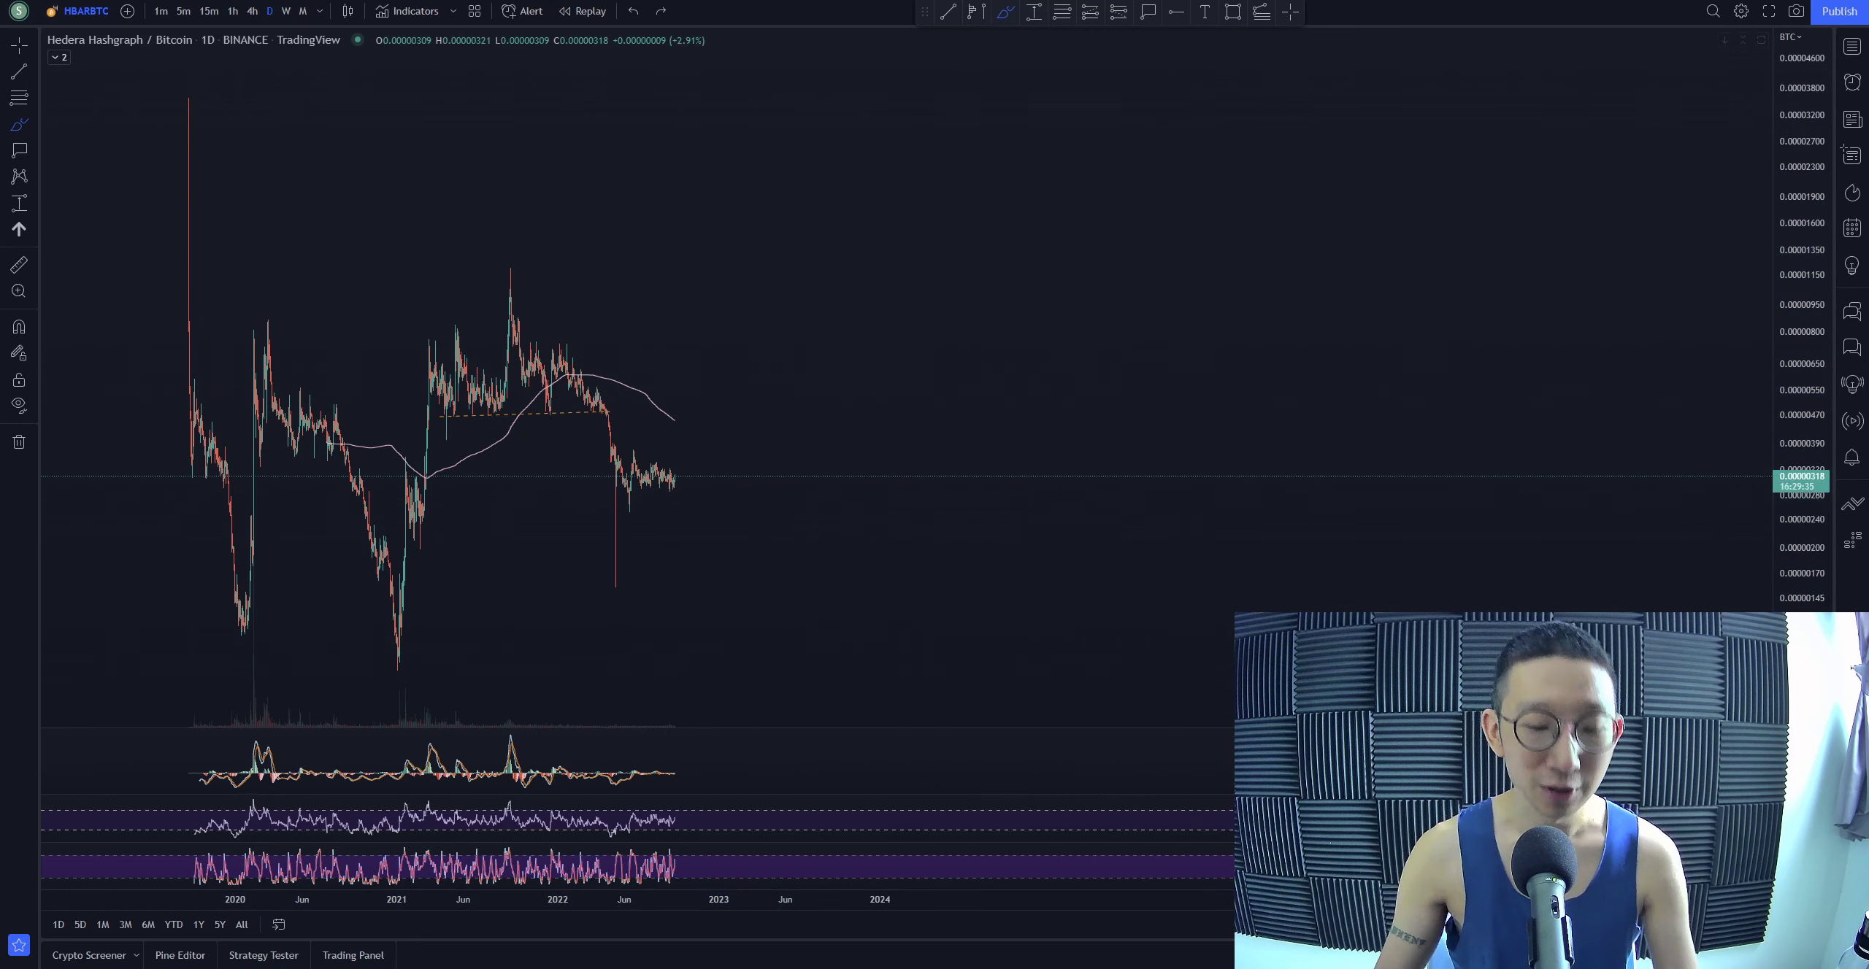
text(HBARUSDT)
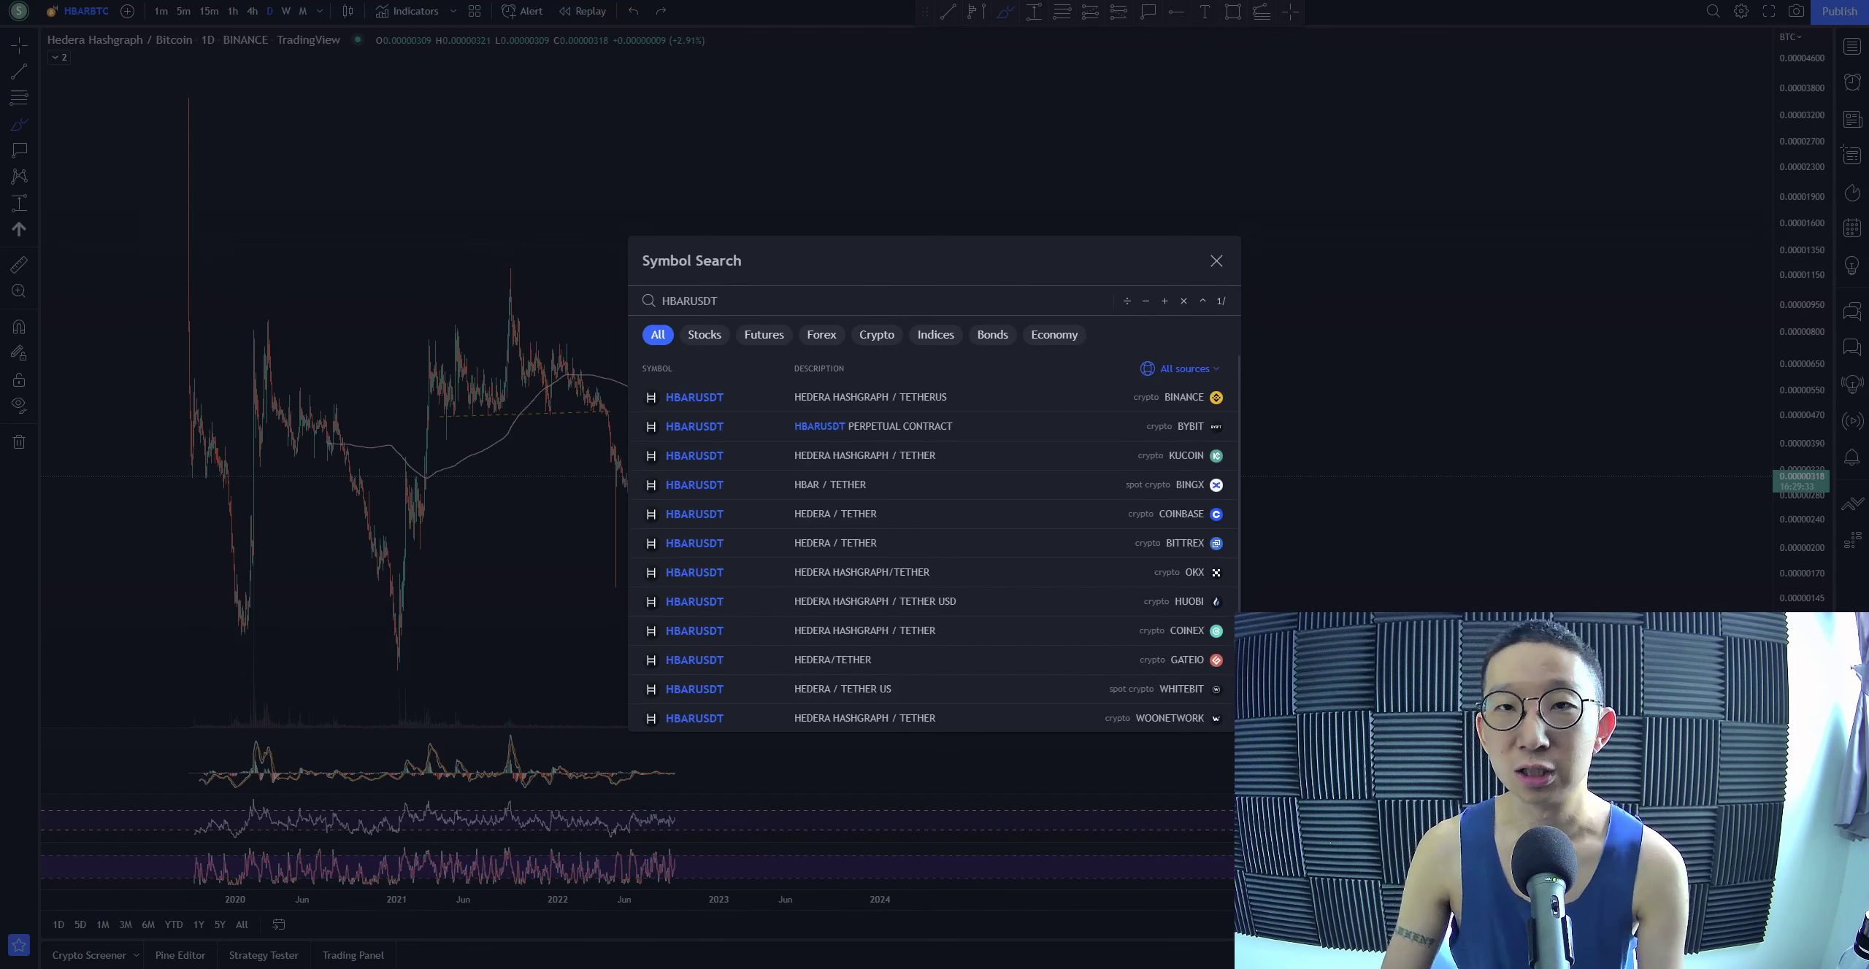
key(Return)
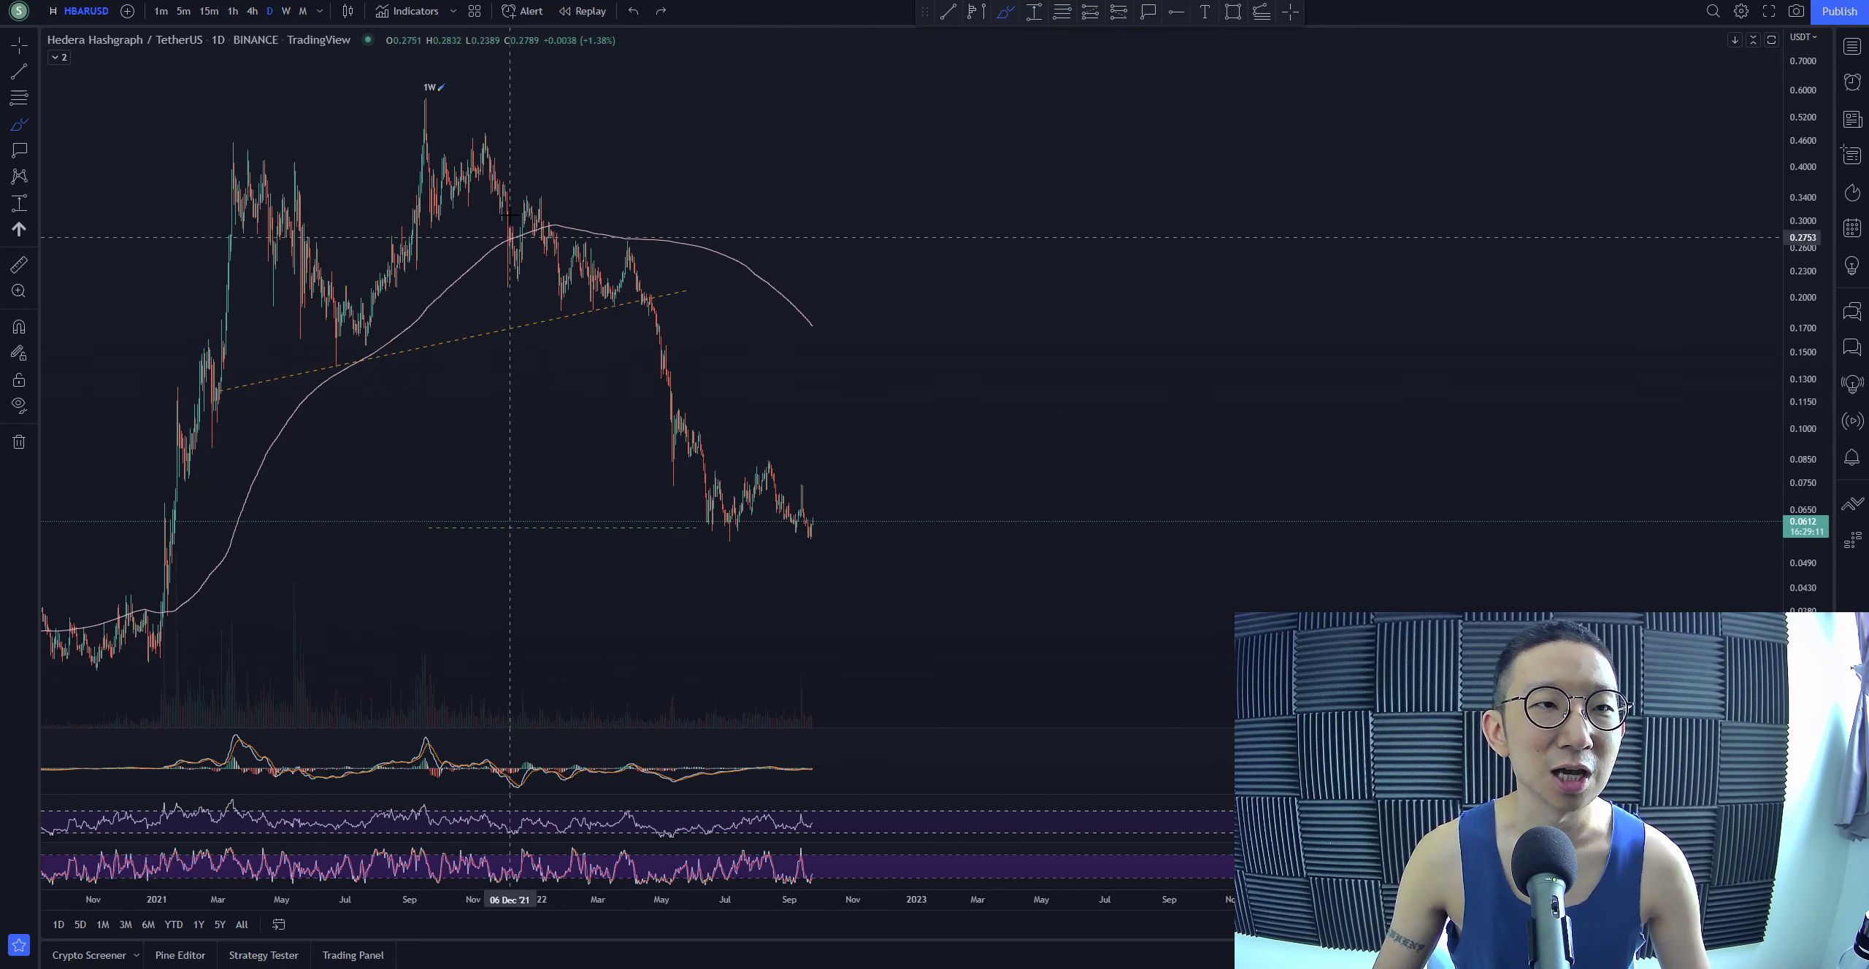
Circle the January 2022 peak and undo it, then draw upper and lower triangle lines over 2020
mouse_move(560, 170)
mouse_down()
mouse_move(501, 179)
mouse_move(521, 218)
mouse_move(566, 195)
mouse_move(559, 151)
mouse_up()
key(ctrl+z)
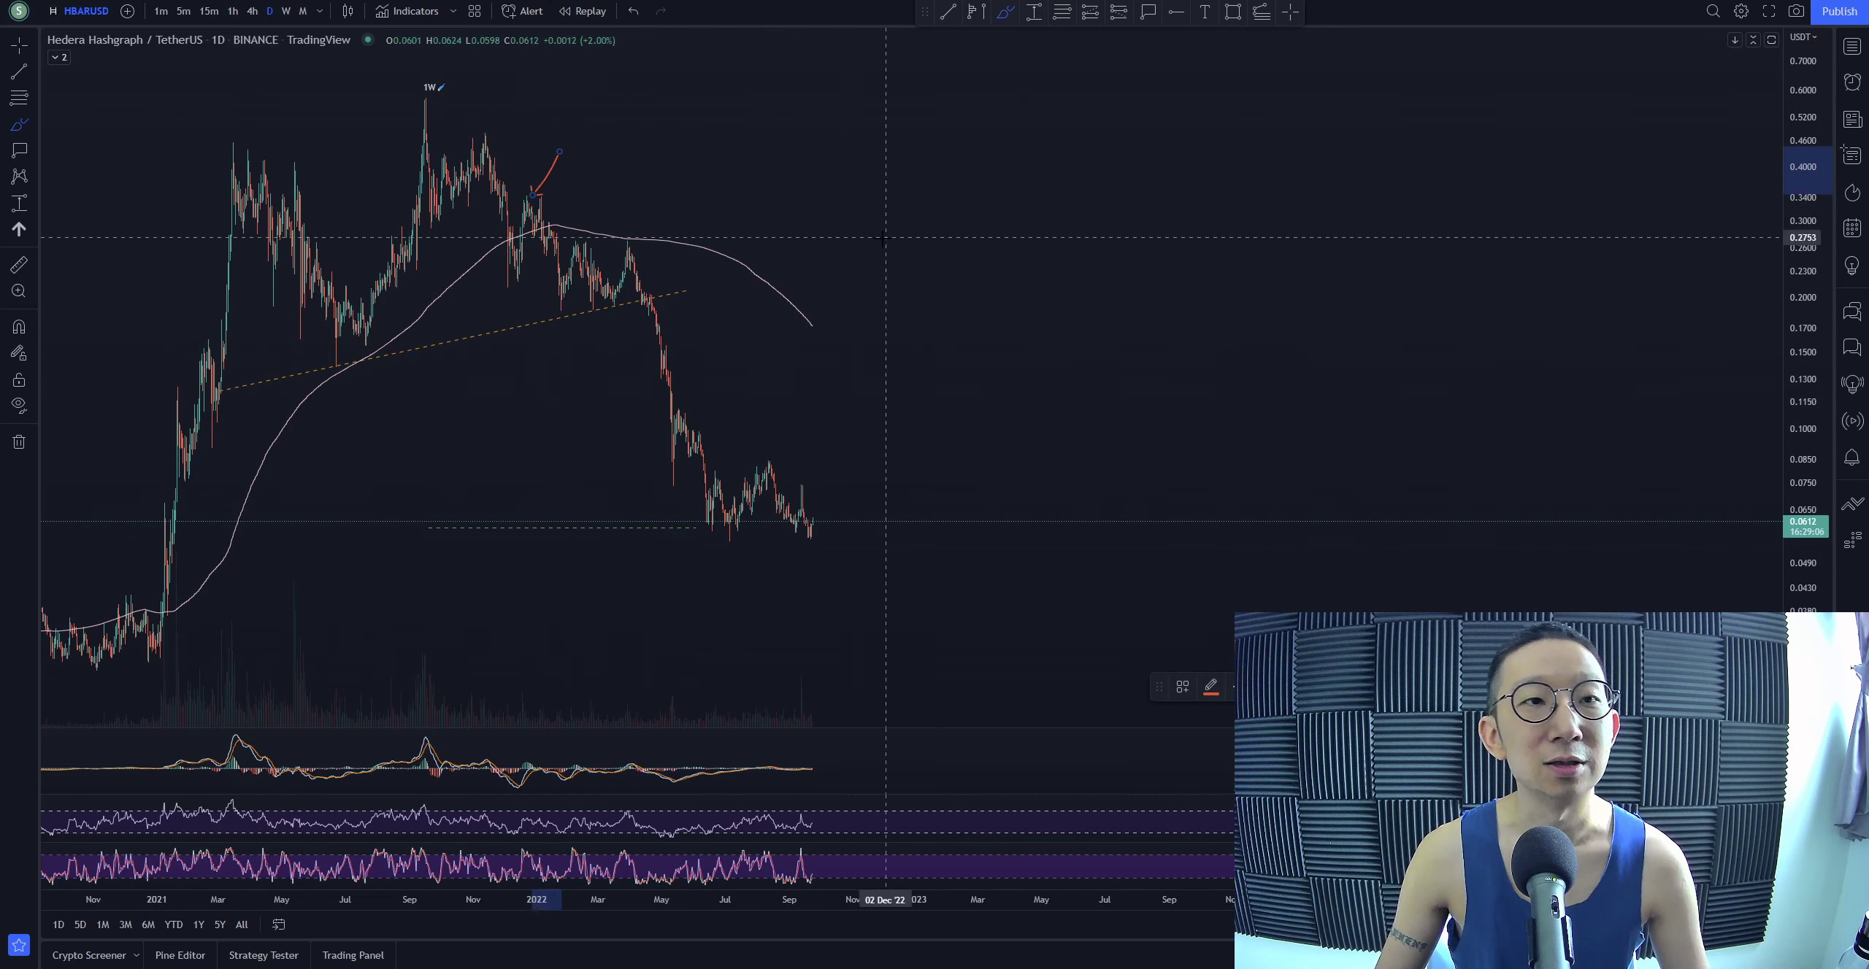
scroll(884, 237, down, 5)
drag(213, 367, 475, 454)
drag(247, 573, 468, 503)
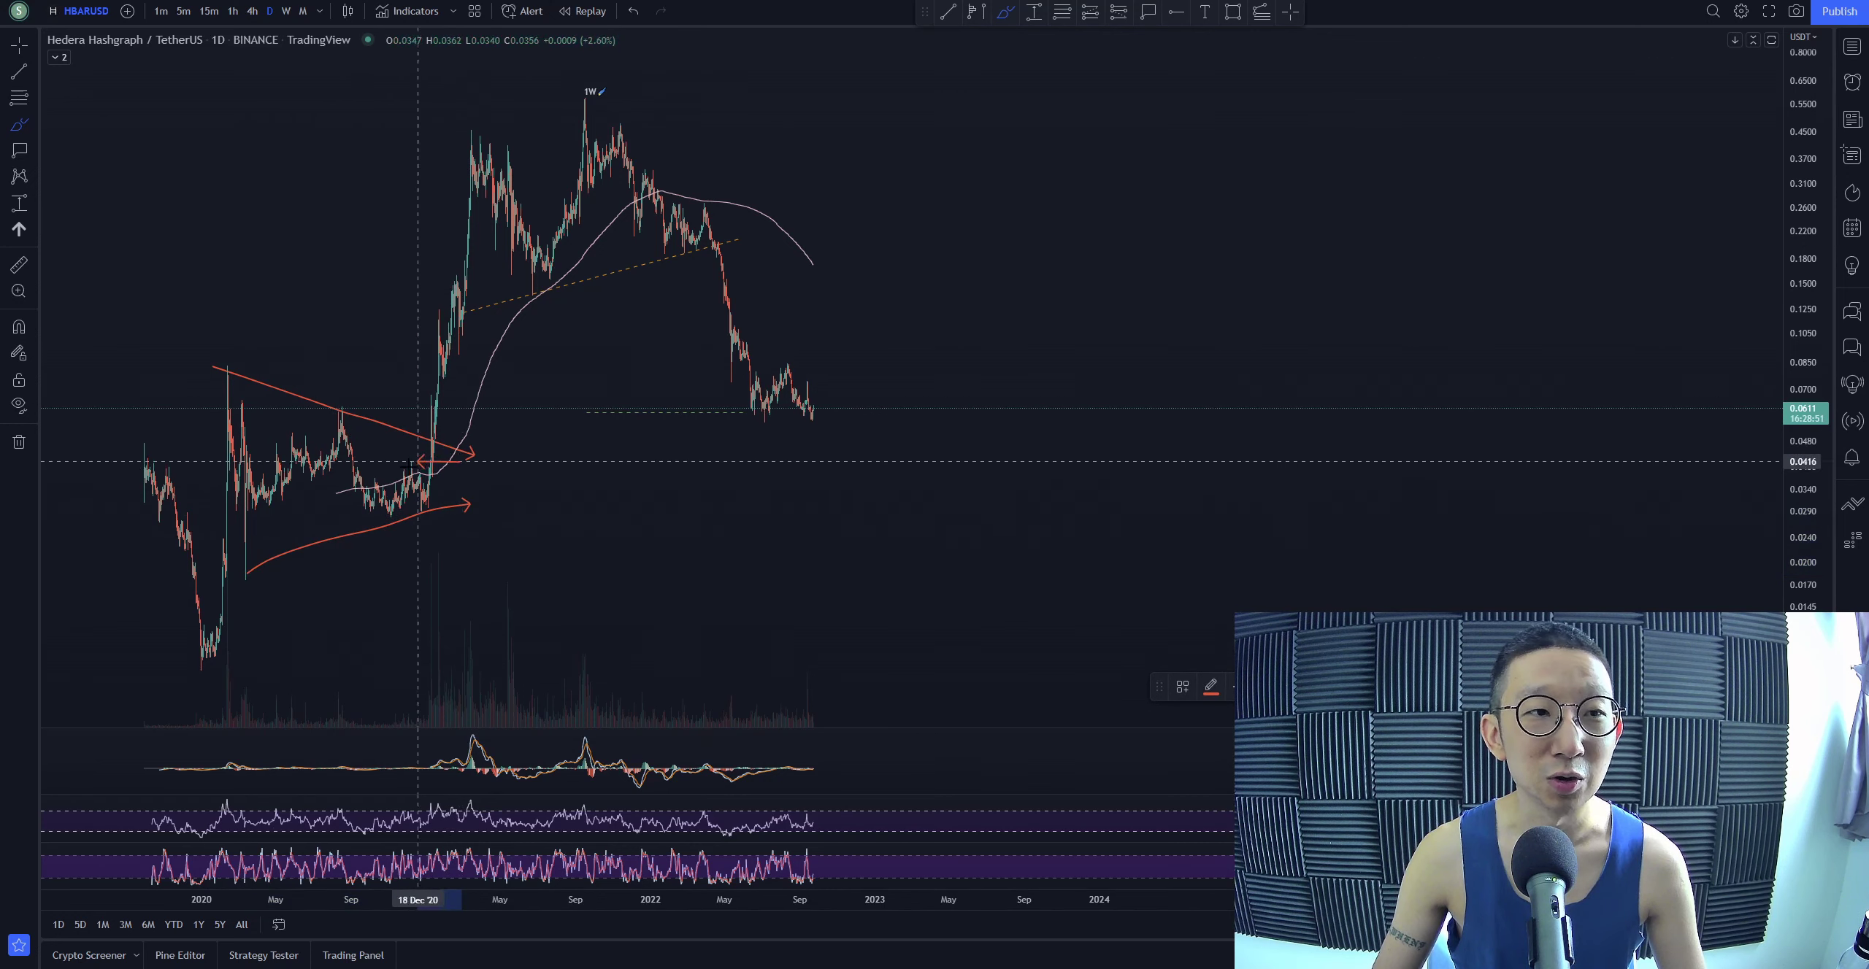
Sketch a breakout circle and short arrow, undo them, zoom in, and redo the wavy path along the lows
mouse_move(434, 468)
mouse_down()
mouse_move(418, 449)
mouse_move(437, 471)
mouse_up()
drag(809, 415, 818, 433)
key(ctrl+z)
key(ctrl+z)
key(ctrl+z)
key(ctrl+z)
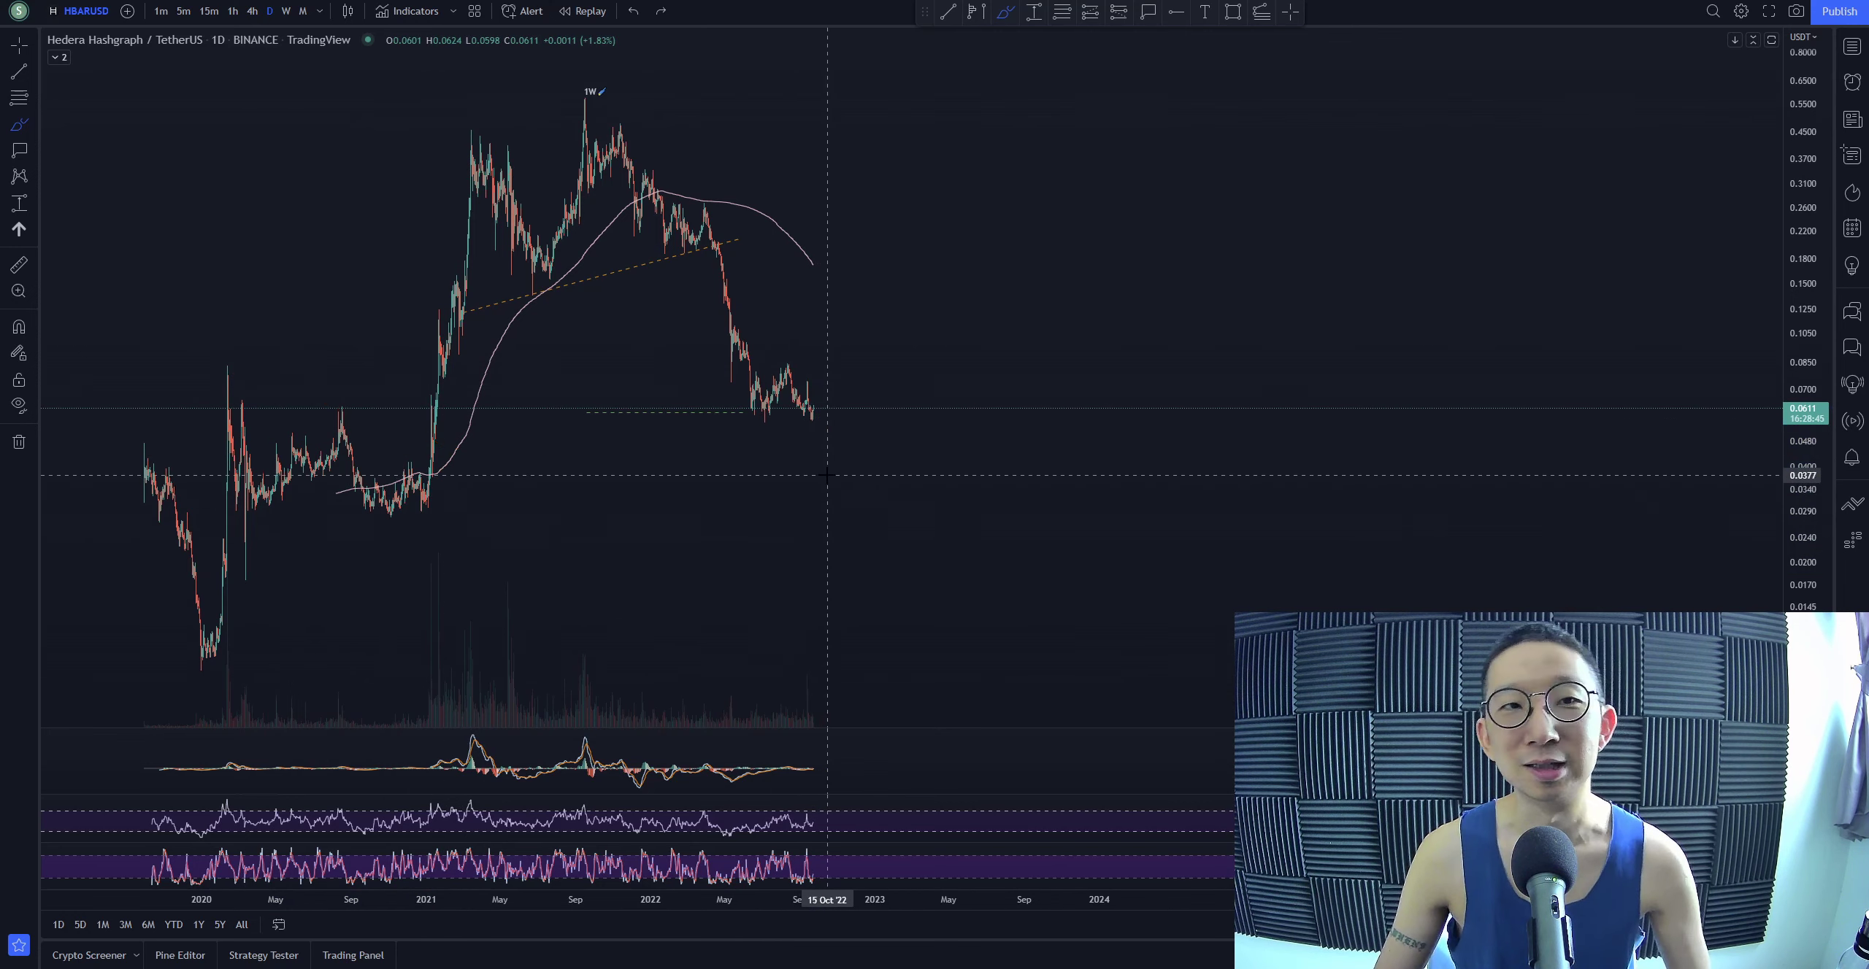
scroll(827, 476, up, 3)
key(ctrl+y)
key(ctrl+y)
key(ctrl+y)
key(ctrl+y)
Draw a line along the recent lows, then undo it and the red down-arrow
drag(694, 532, 889, 535)
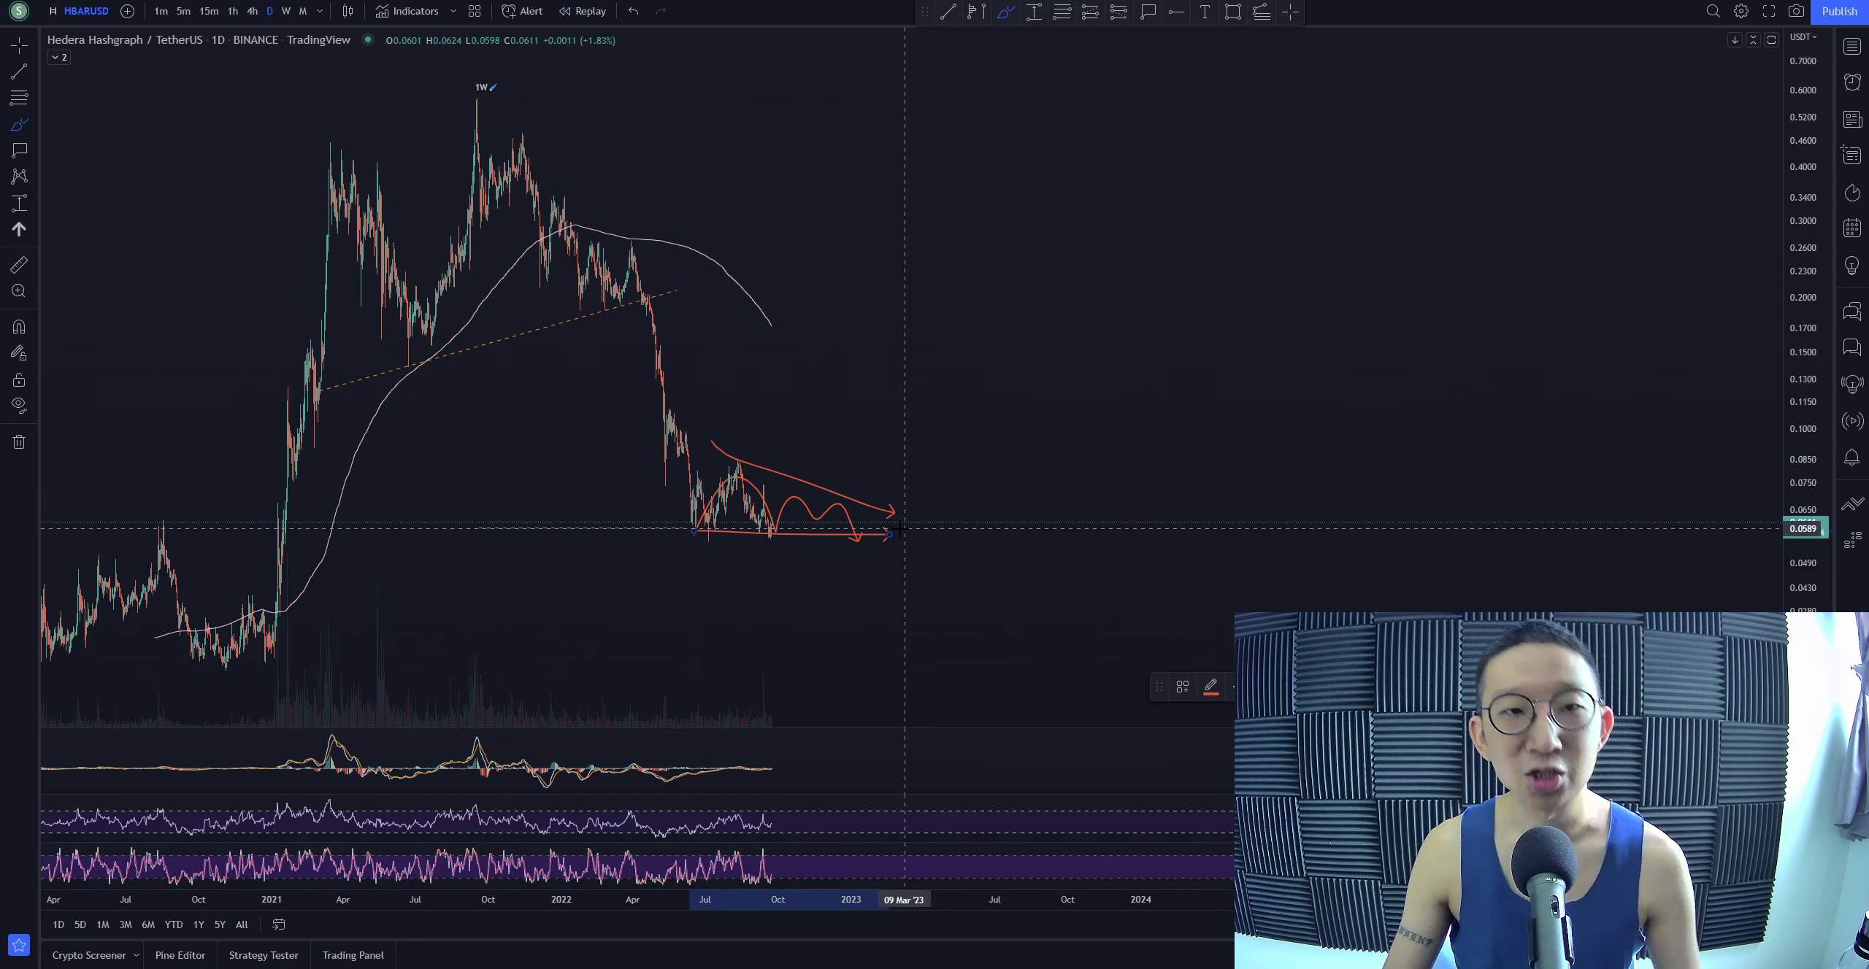
key(ctrl+z)
key(ctrl+z)
key(ctrl+z)
key(ctrl+z)
key(ctrl+z)
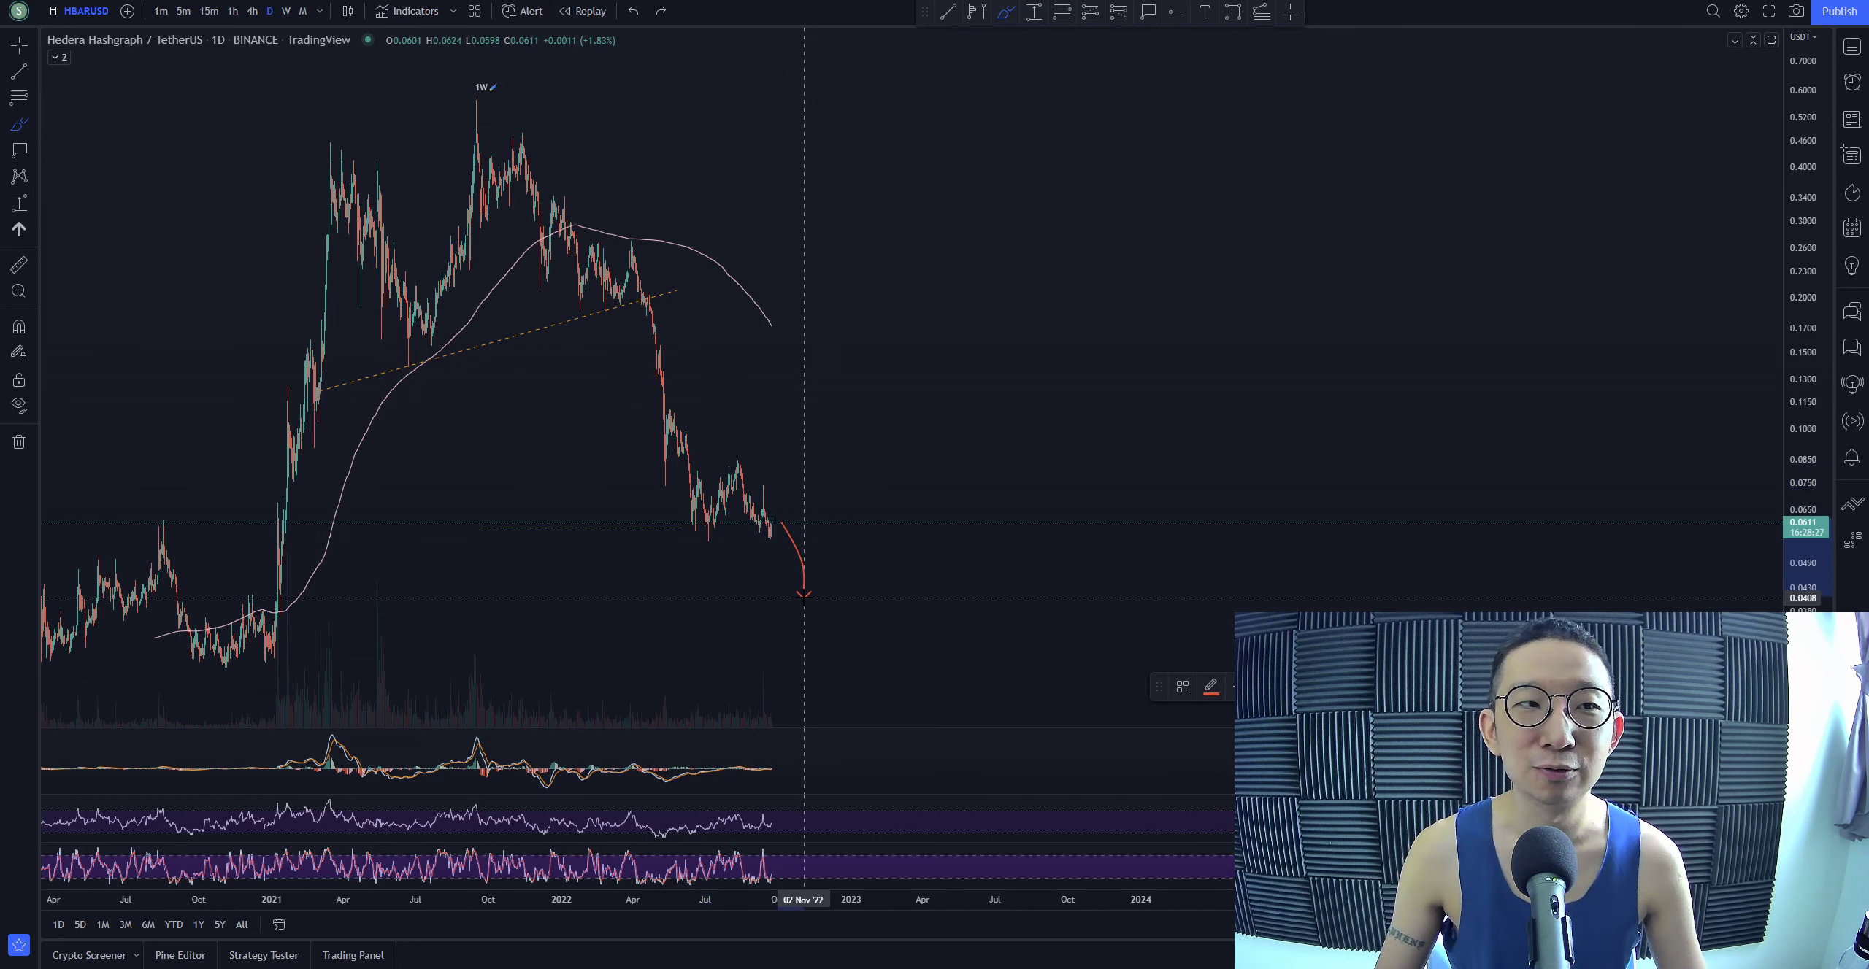
key(ctrl+z)
key(ctrl+z)
scroll(818, 601, down, 3)
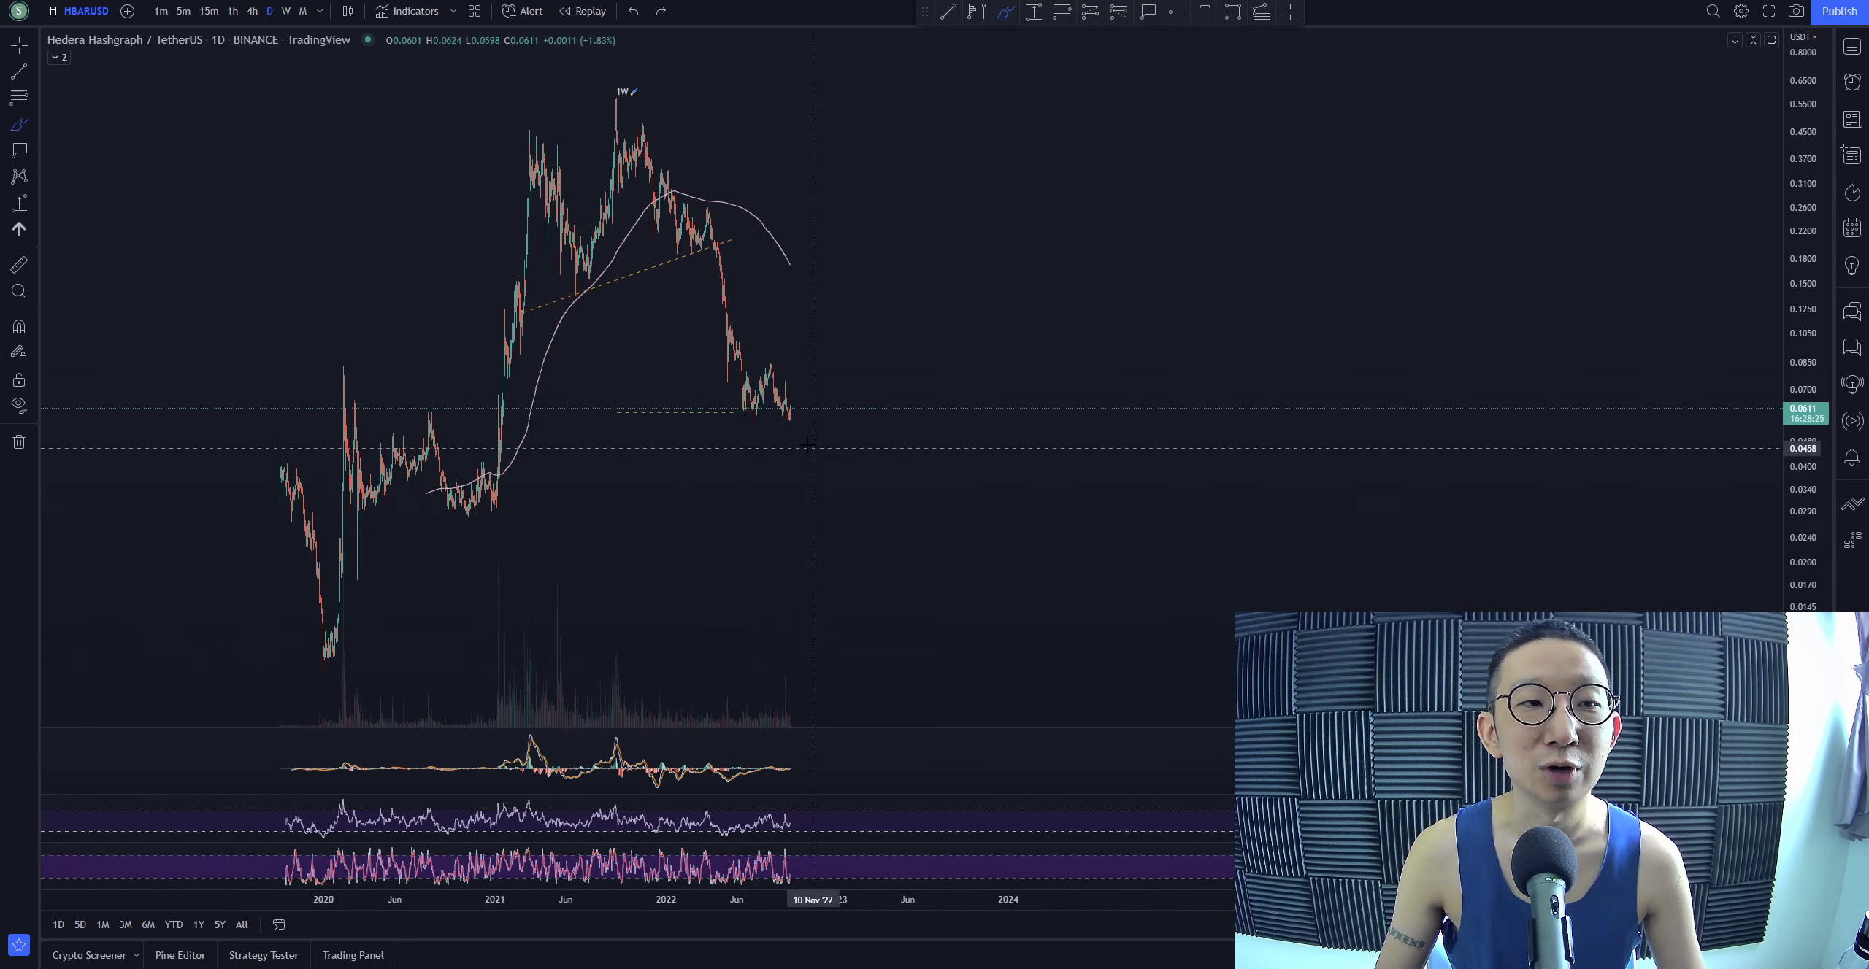
Sketch and erase a curved arrow below the 2021 rally, then return to the Cursor tool
drag(579, 562, 533, 545)
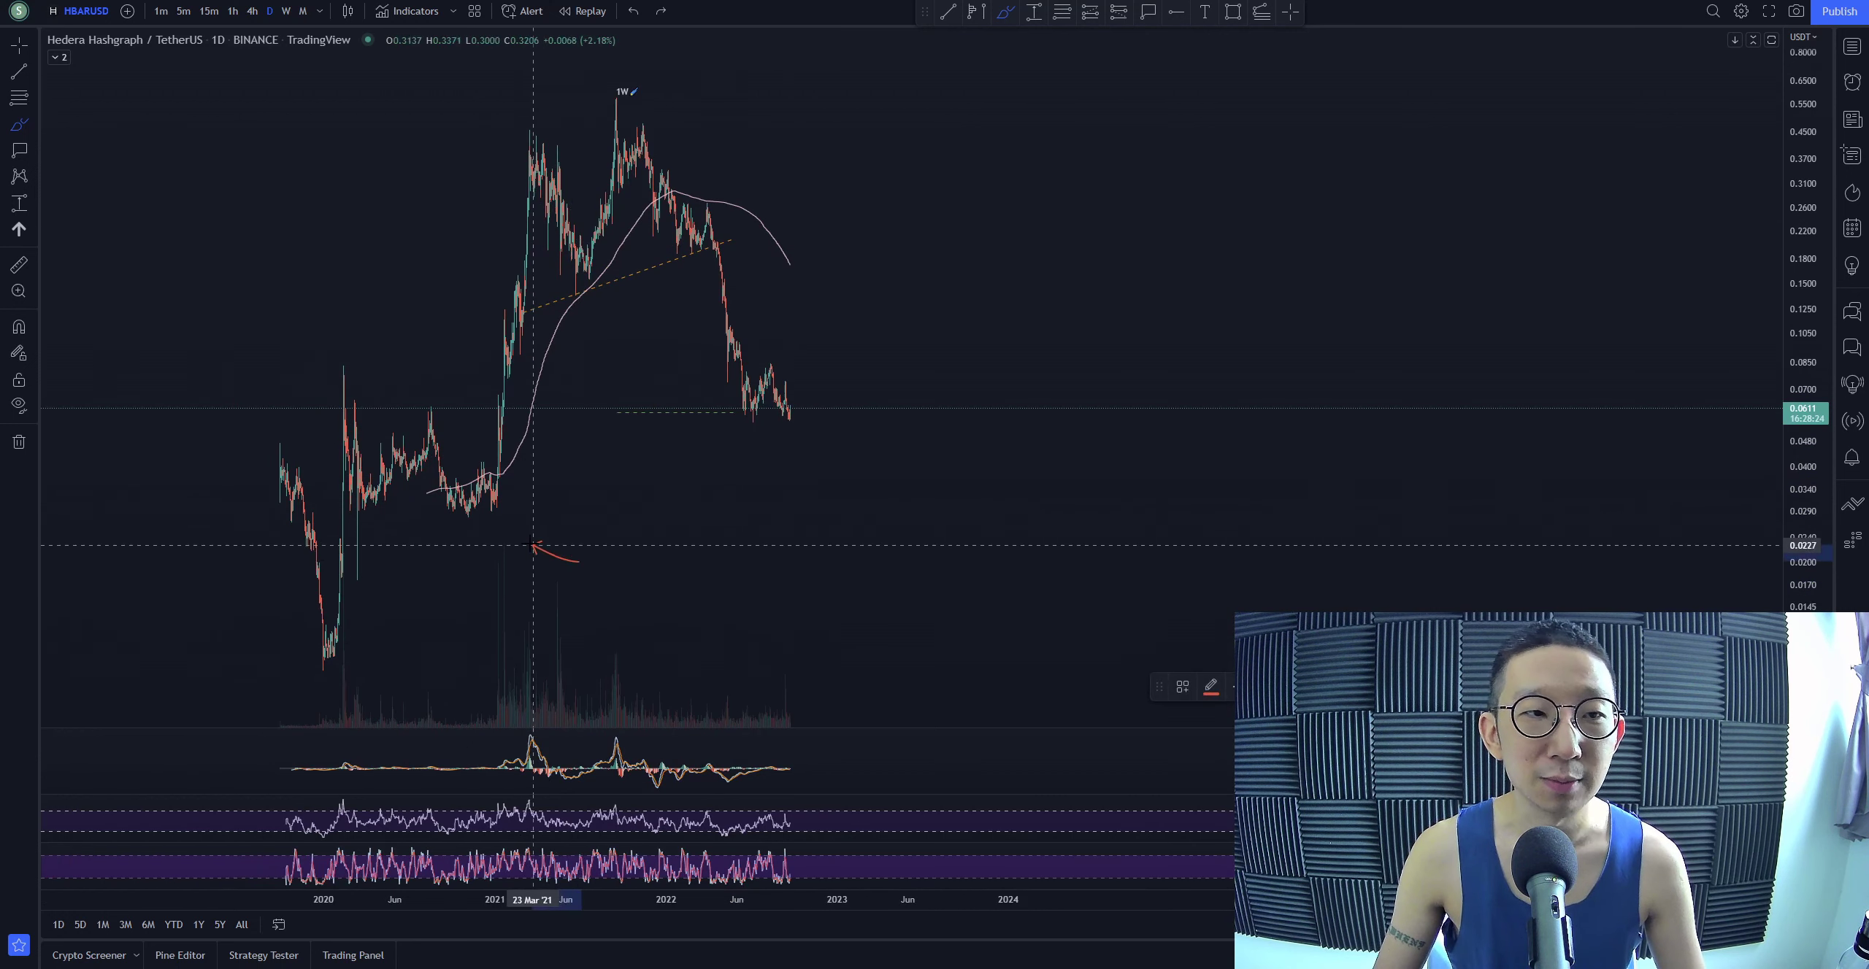
key(ctrl+z)
shift+click(847, 406)
click(847, 523)
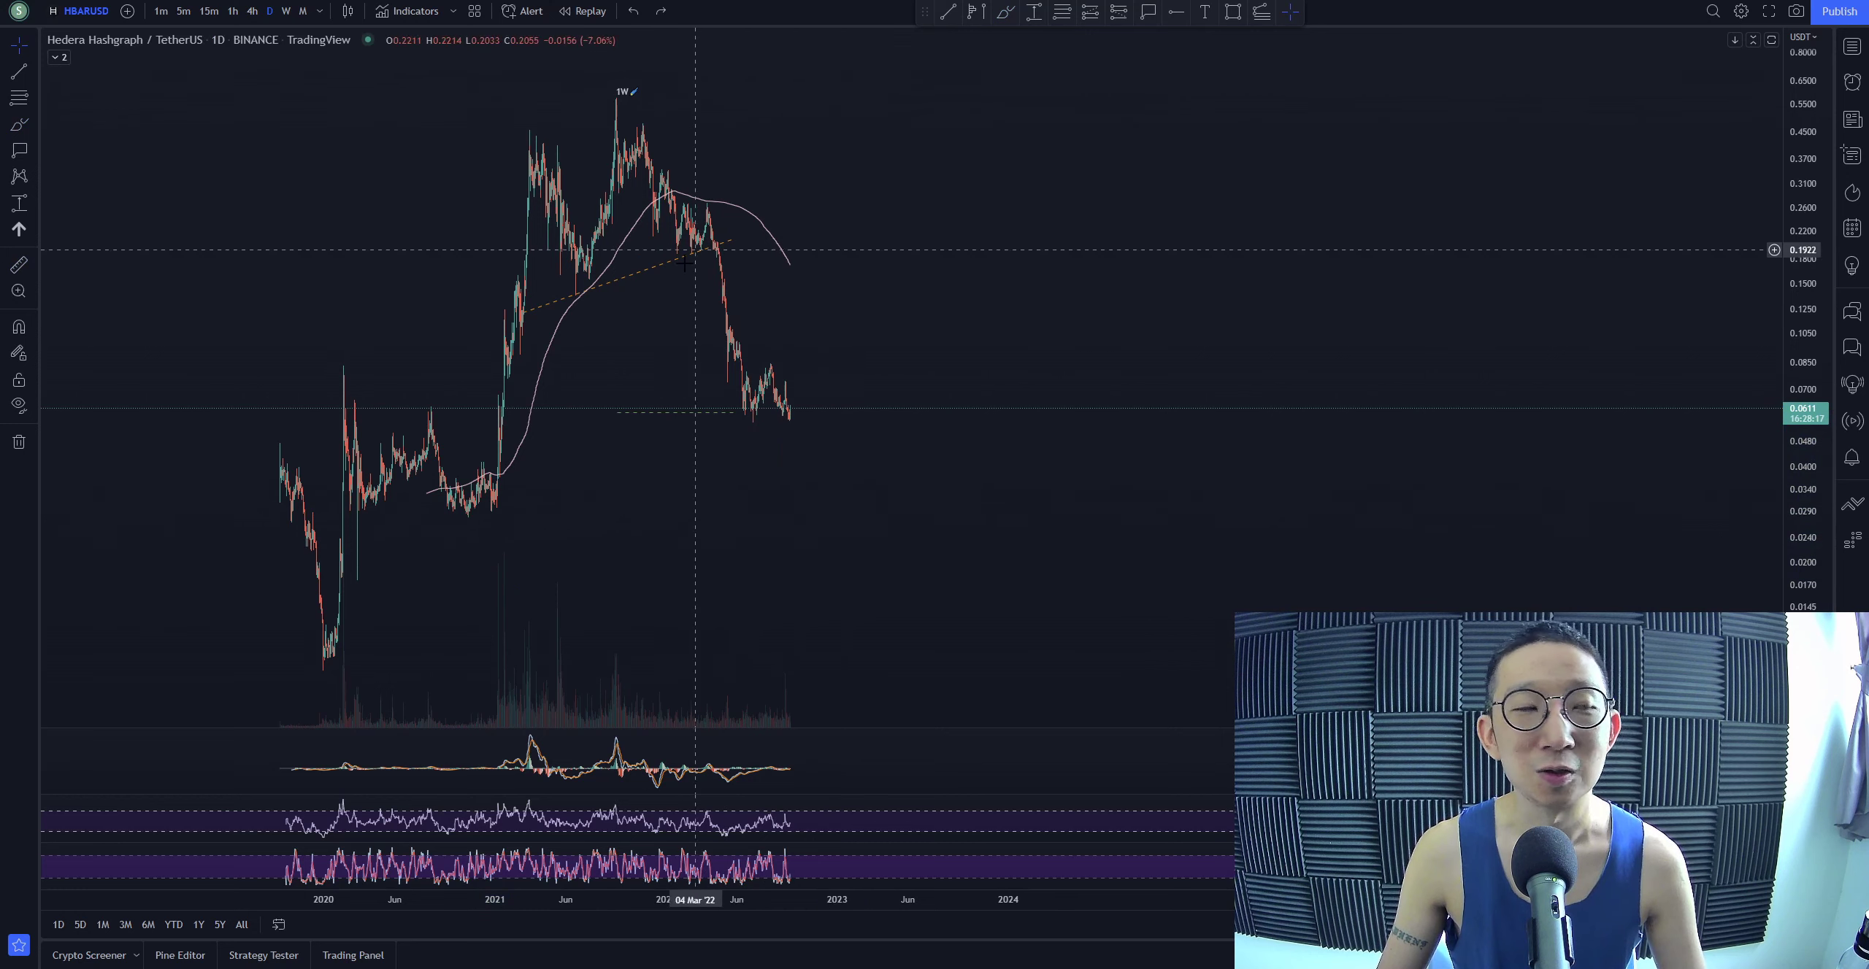
scroll(778, 454, up, 2)
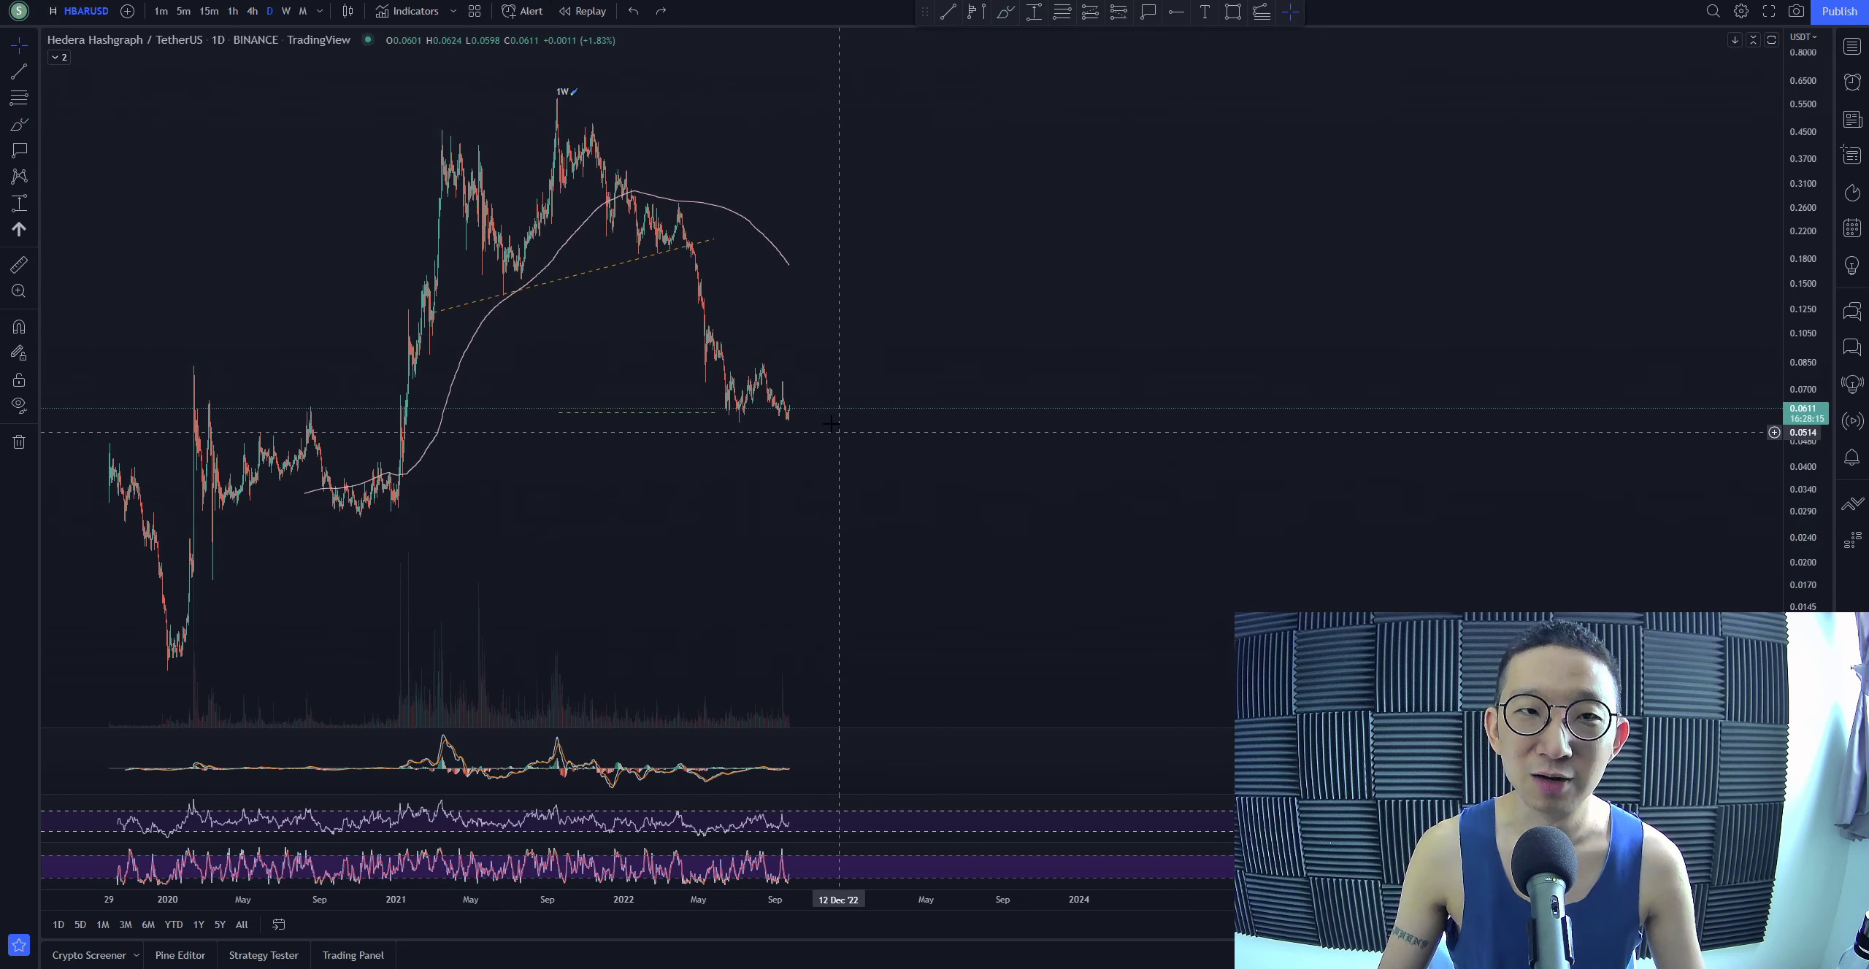
click(1005, 11)
drag(861, 376, 745, 366)
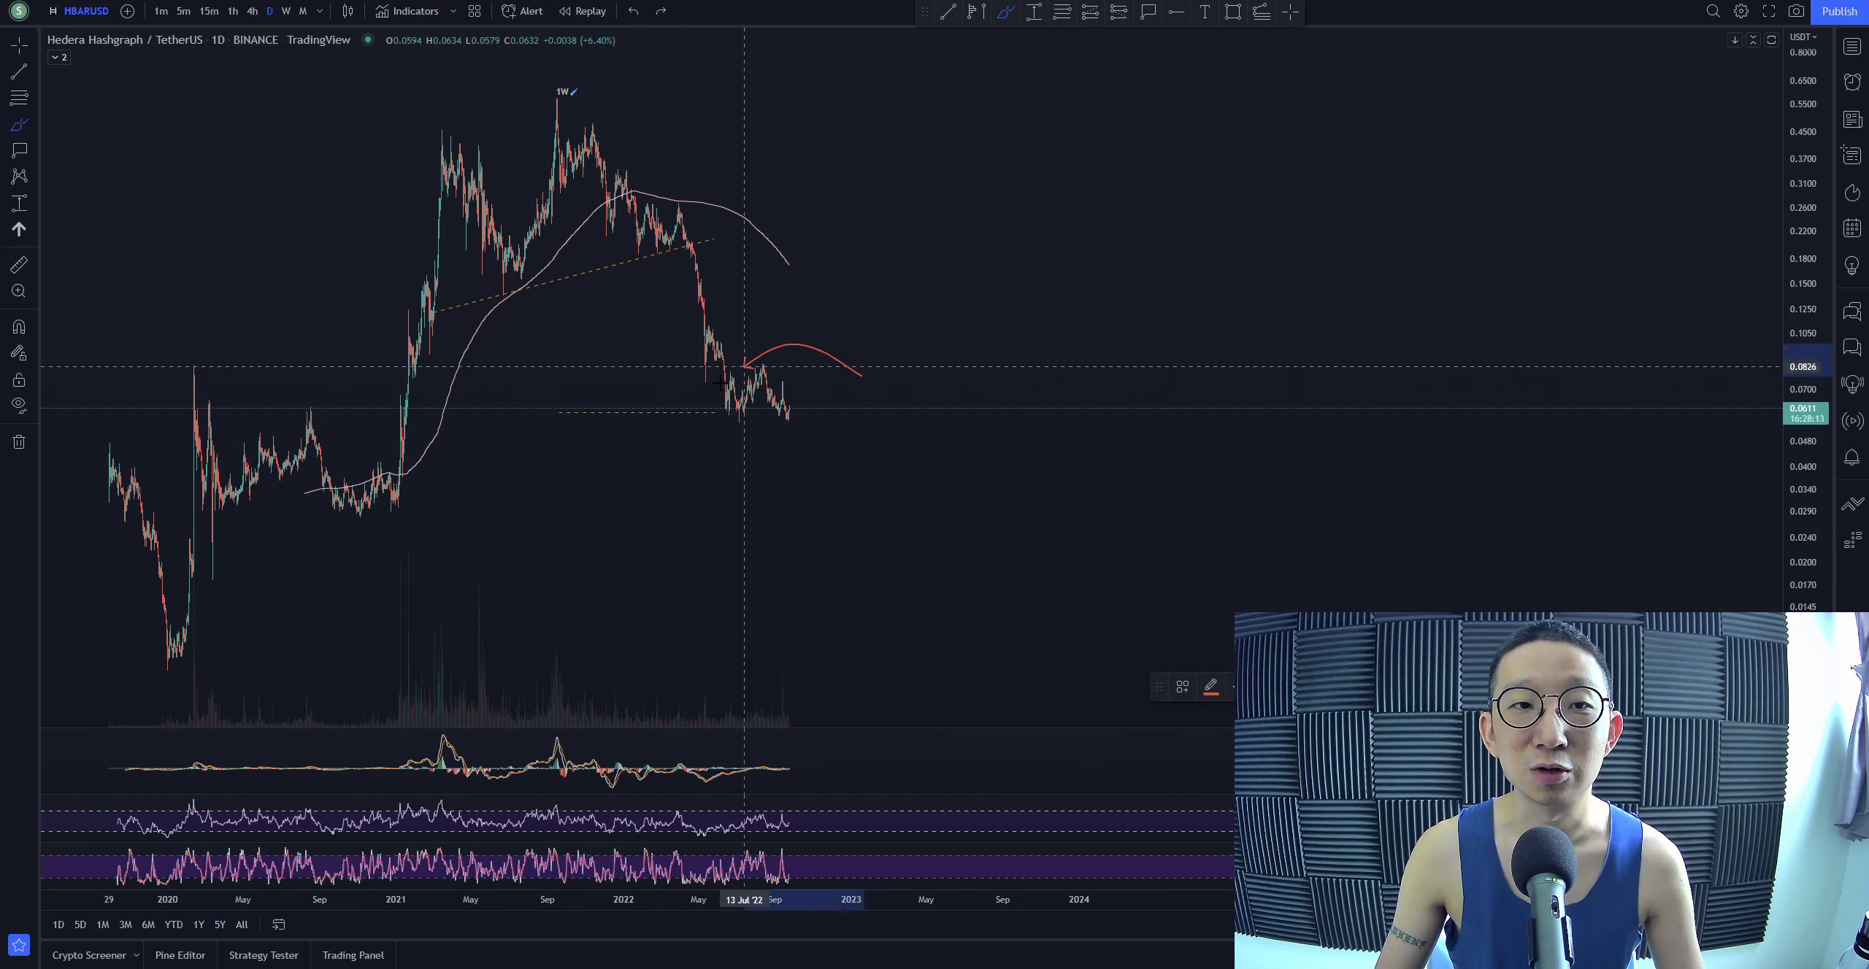
key(ctrl+z)
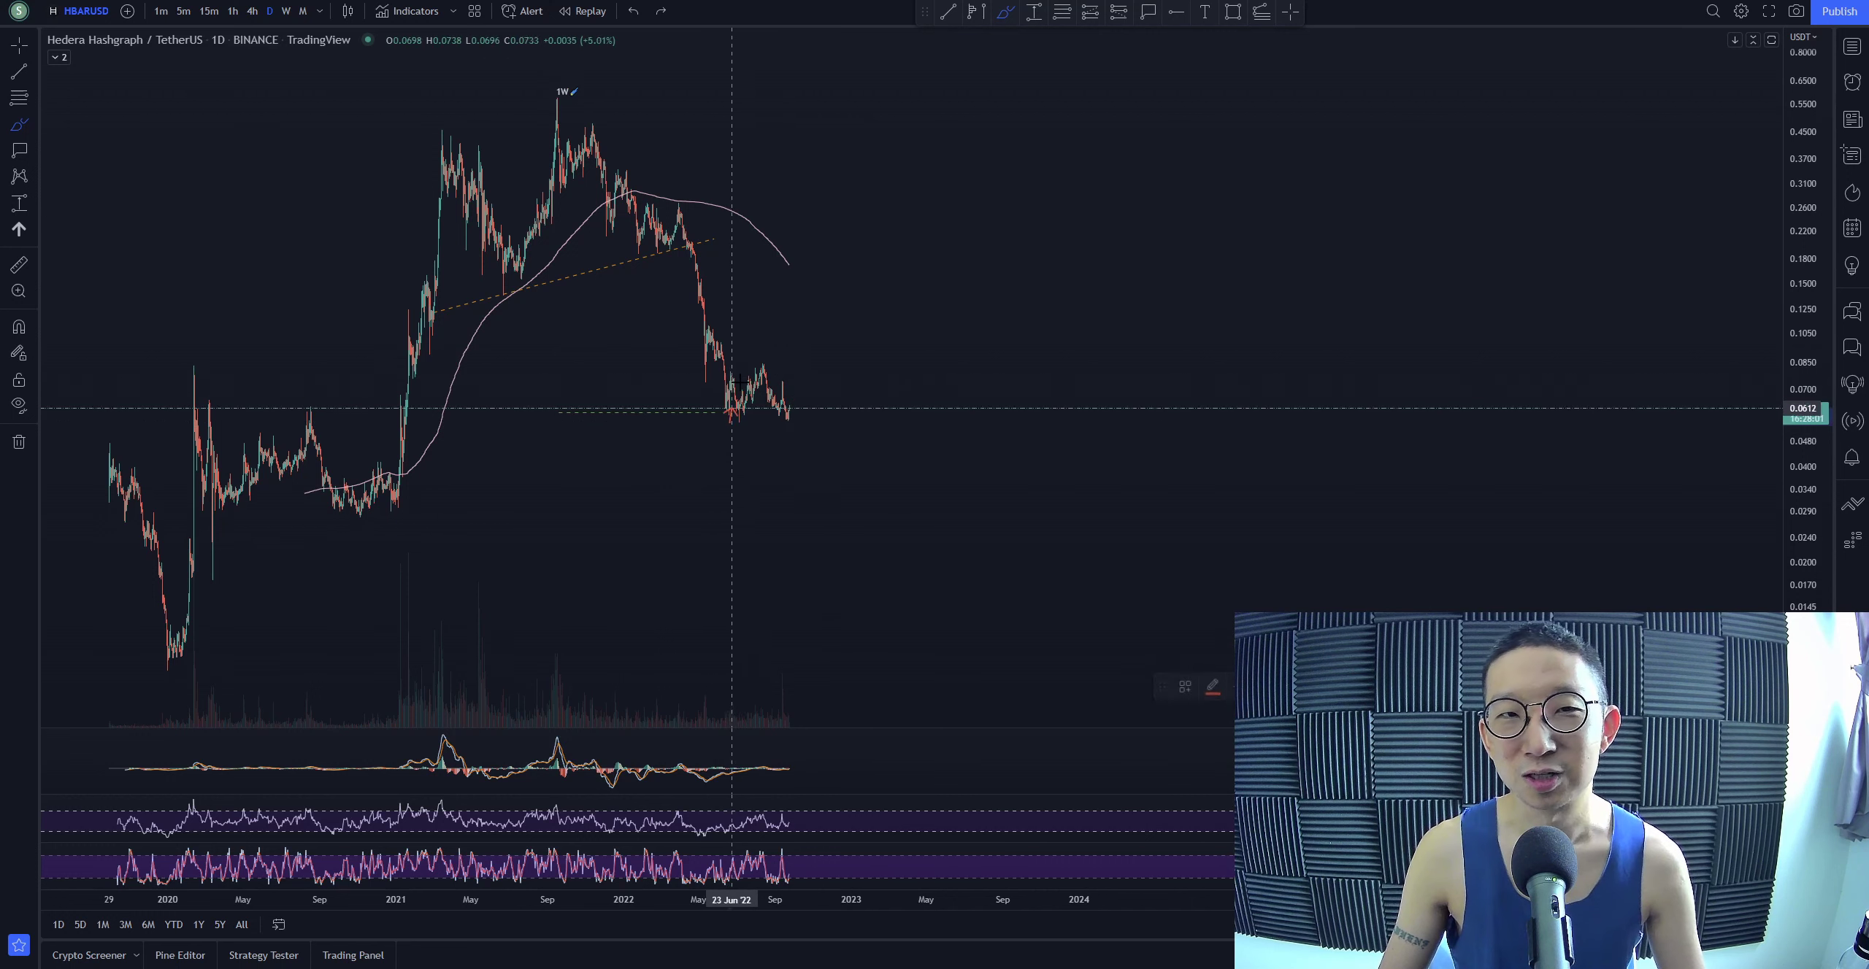
drag(730, 422, 830, 376)
key(ctrl+z)
key(ctrl+z)
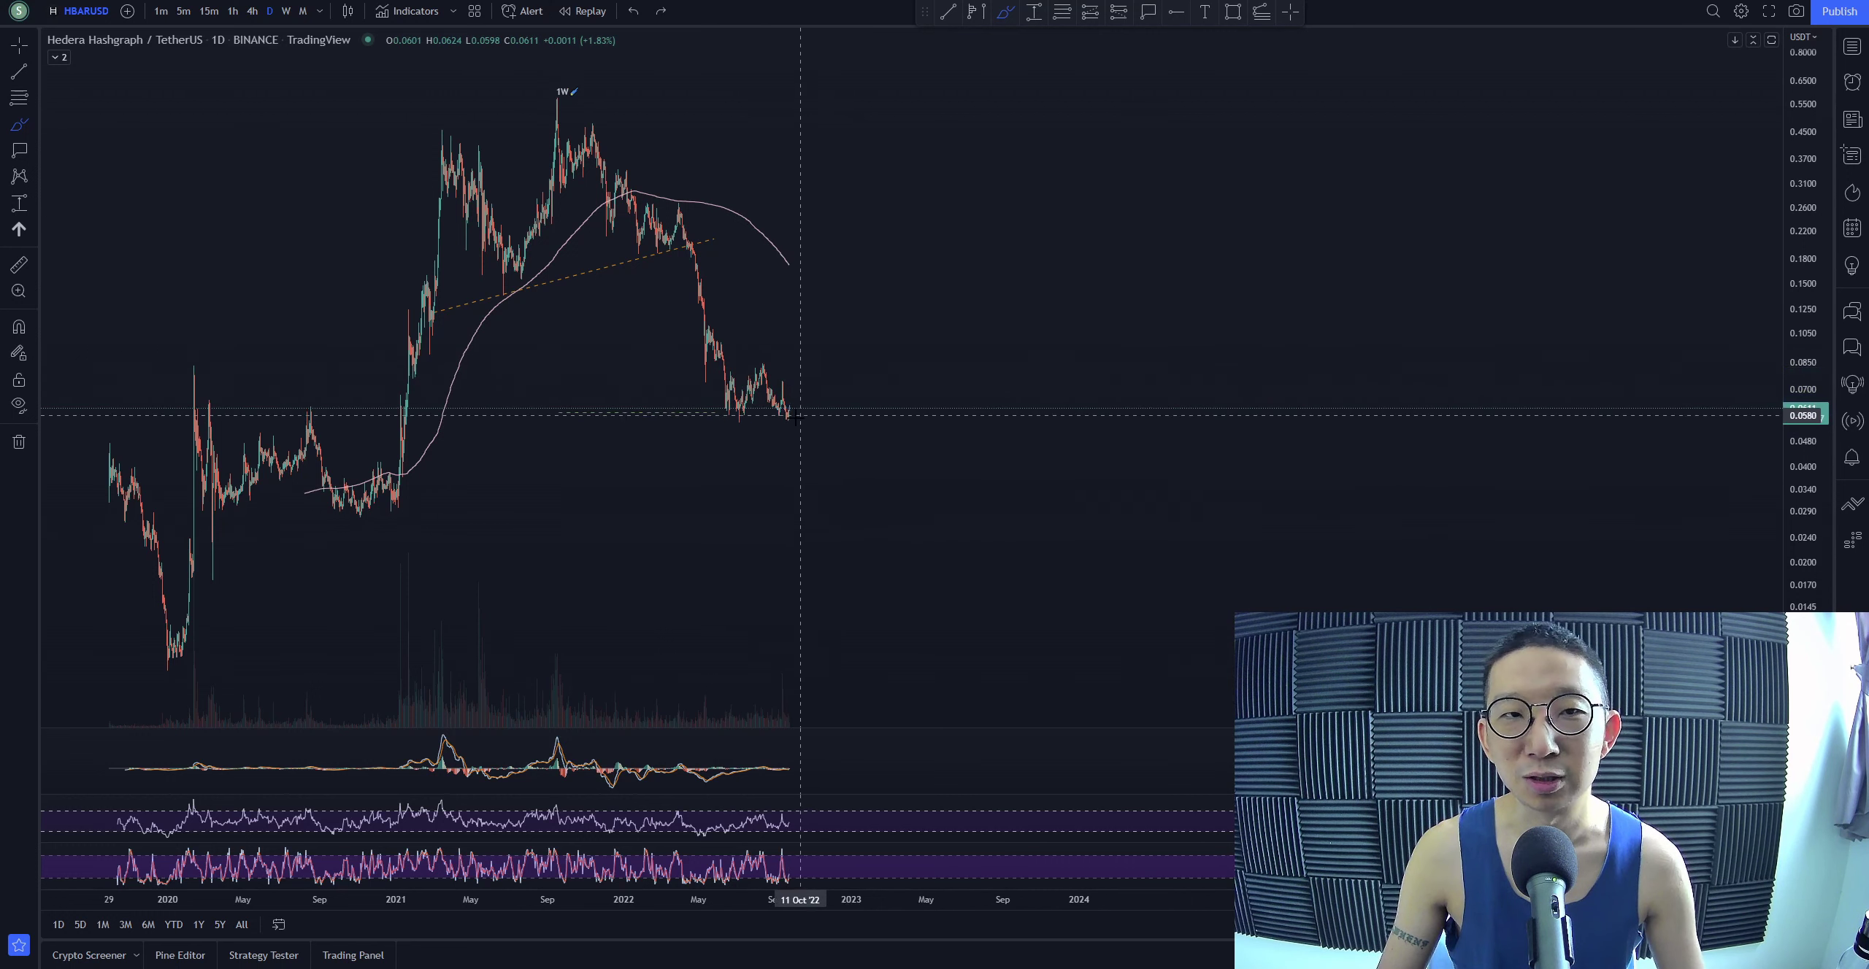
mouse_move(788, 416)
mouse_down()
mouse_move(805, 387)
mouse_move(790, 392)
mouse_up()
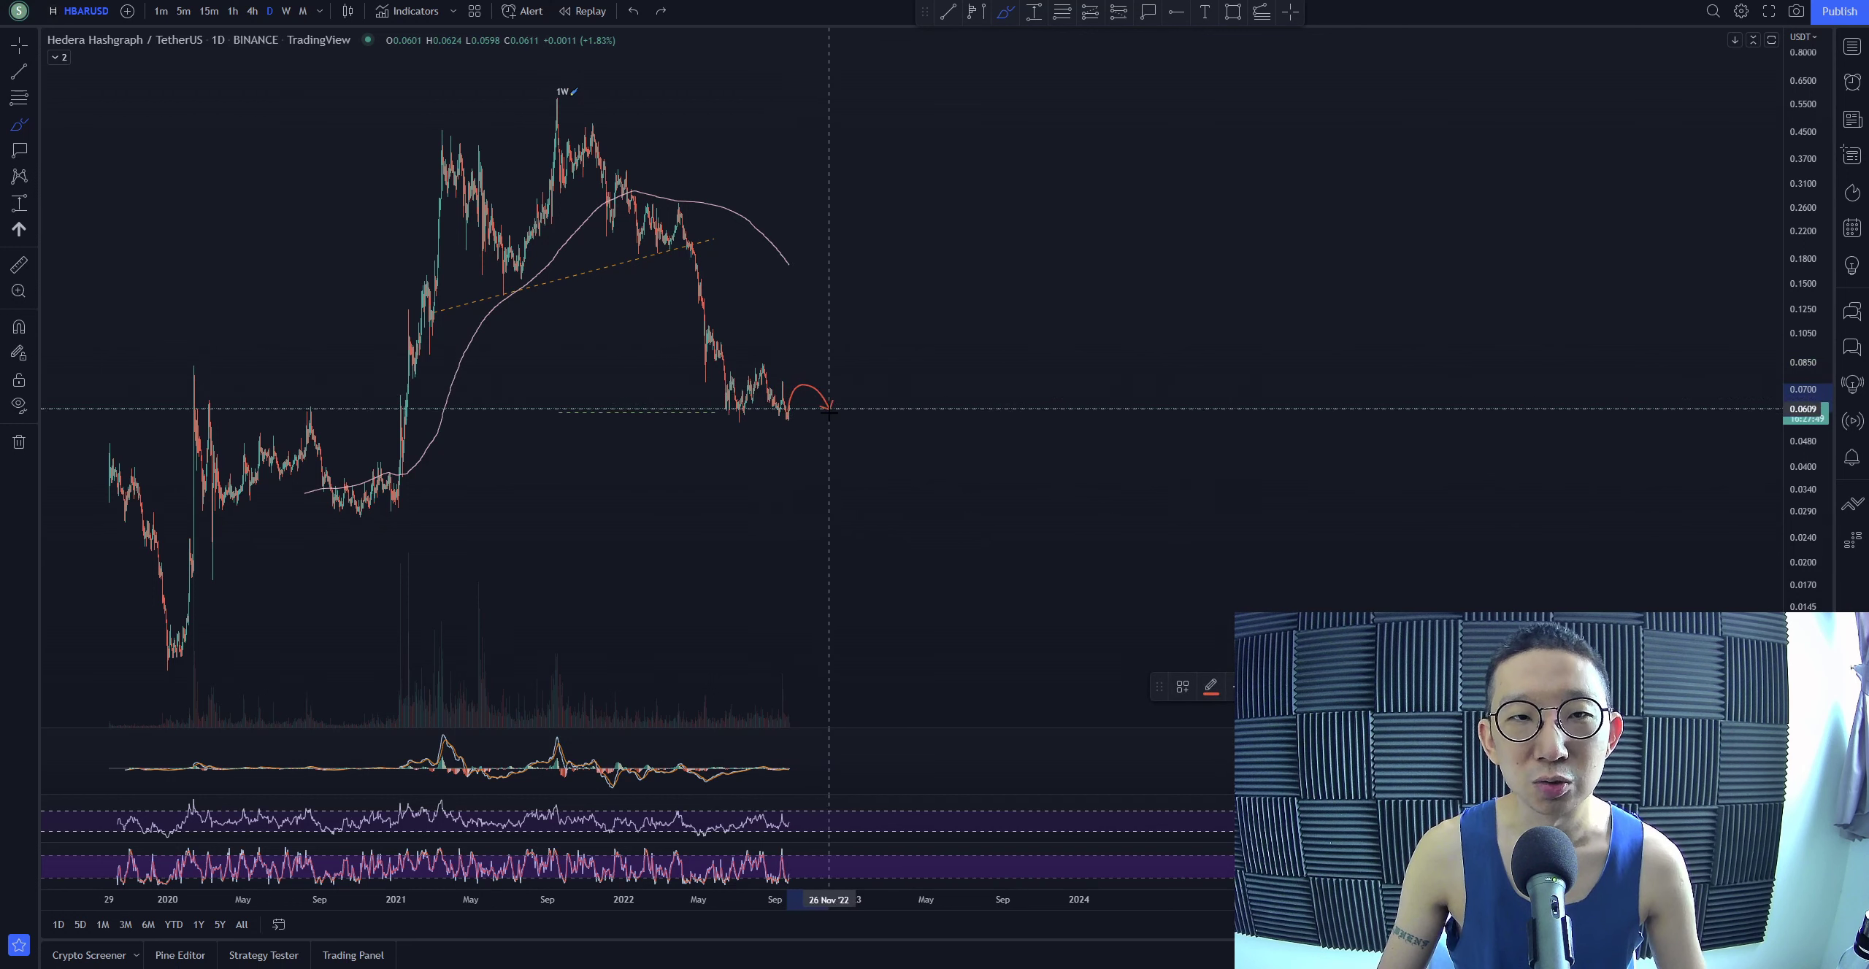
drag(829, 412, 865, 452)
key(ctrl+z)
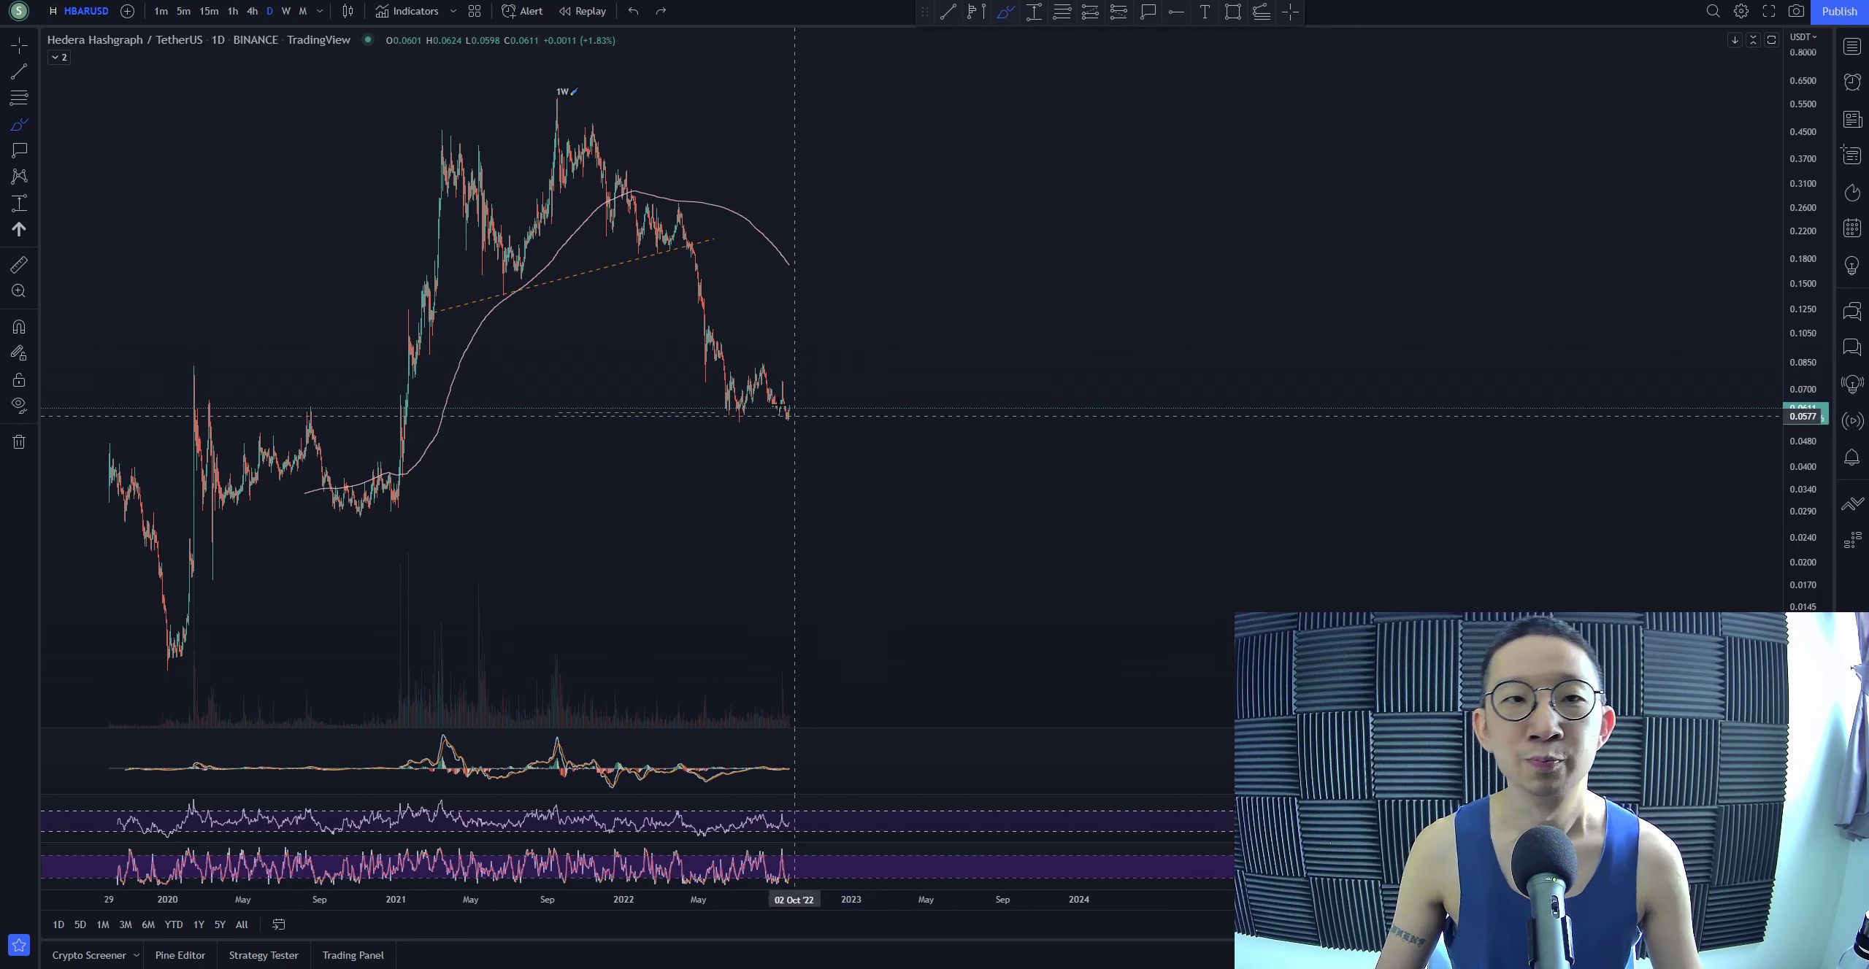
mouse_move(192, 366)
mouse_down()
mouse_move(245, 468)
mouse_move(296, 444)
mouse_move(337, 483)
mouse_move(388, 477)
mouse_up()
key(ctrl+z)
drag(192, 429, 396, 460)
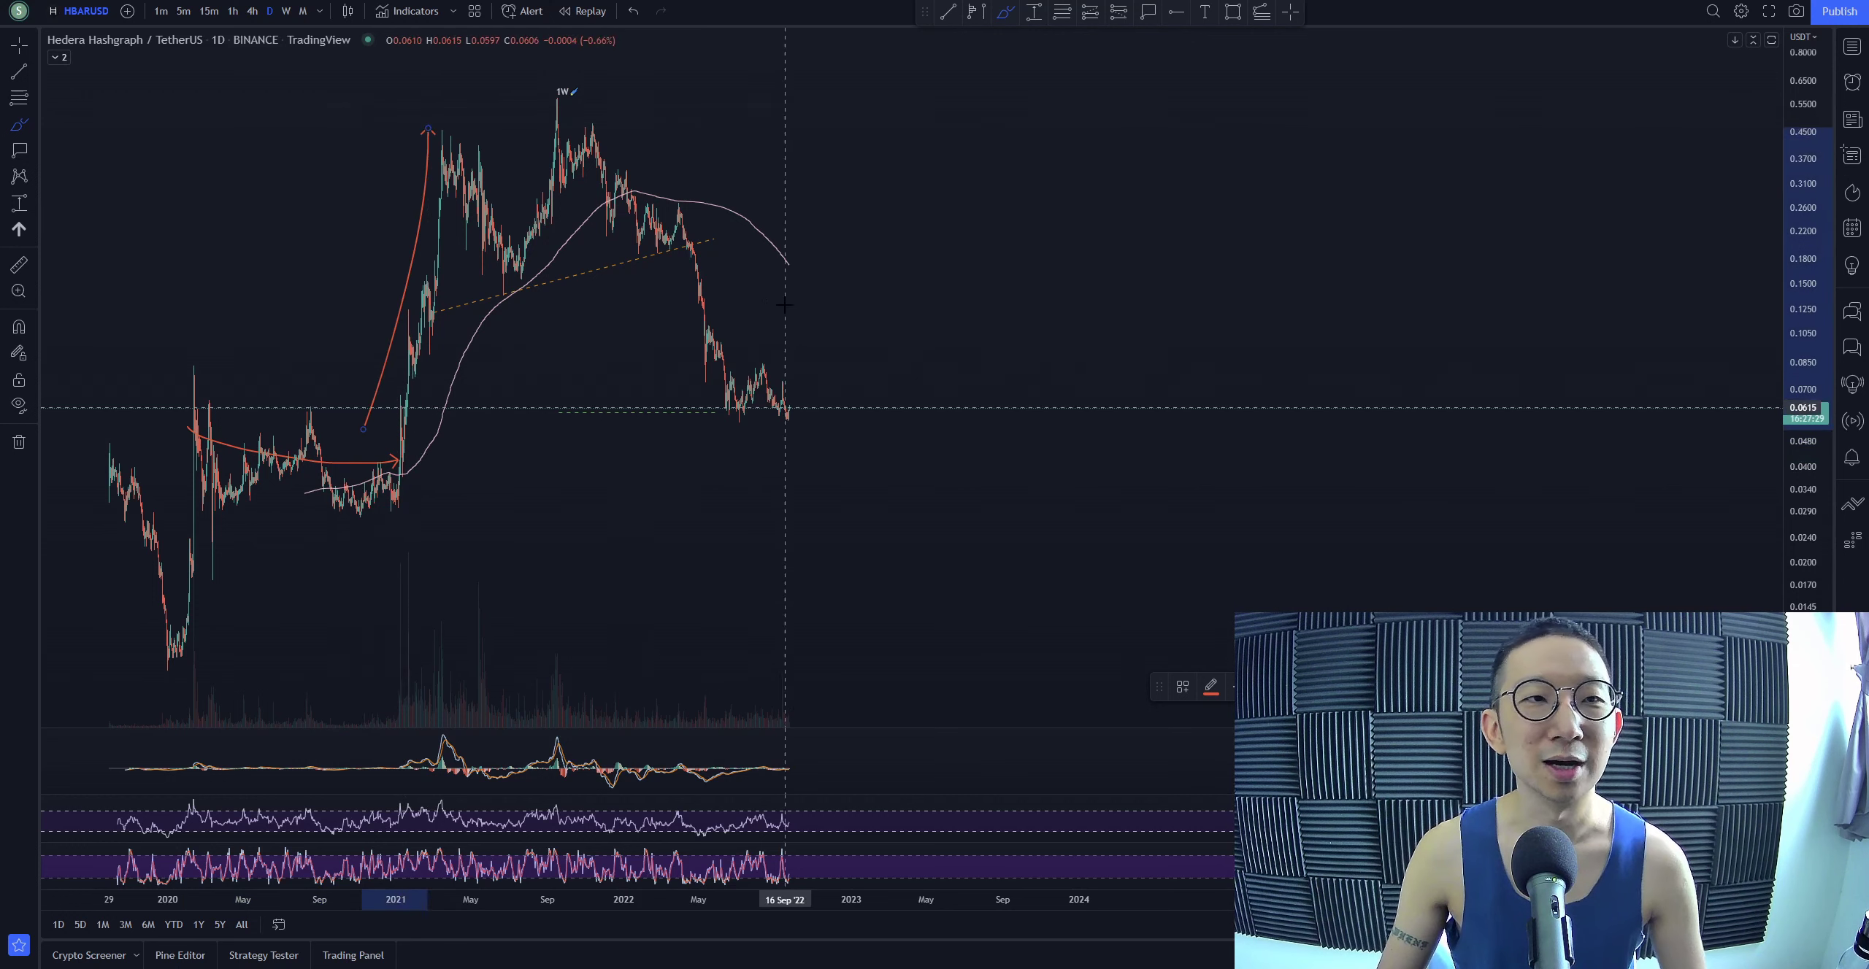
key(ctrl+z)
mouse_move(582, 117)
mouse_down()
mouse_move(708, 329)
mouse_move(818, 426)
mouse_move(968, 420)
mouse_move(1066, 343)
mouse_move(1126, 126)
mouse_up()
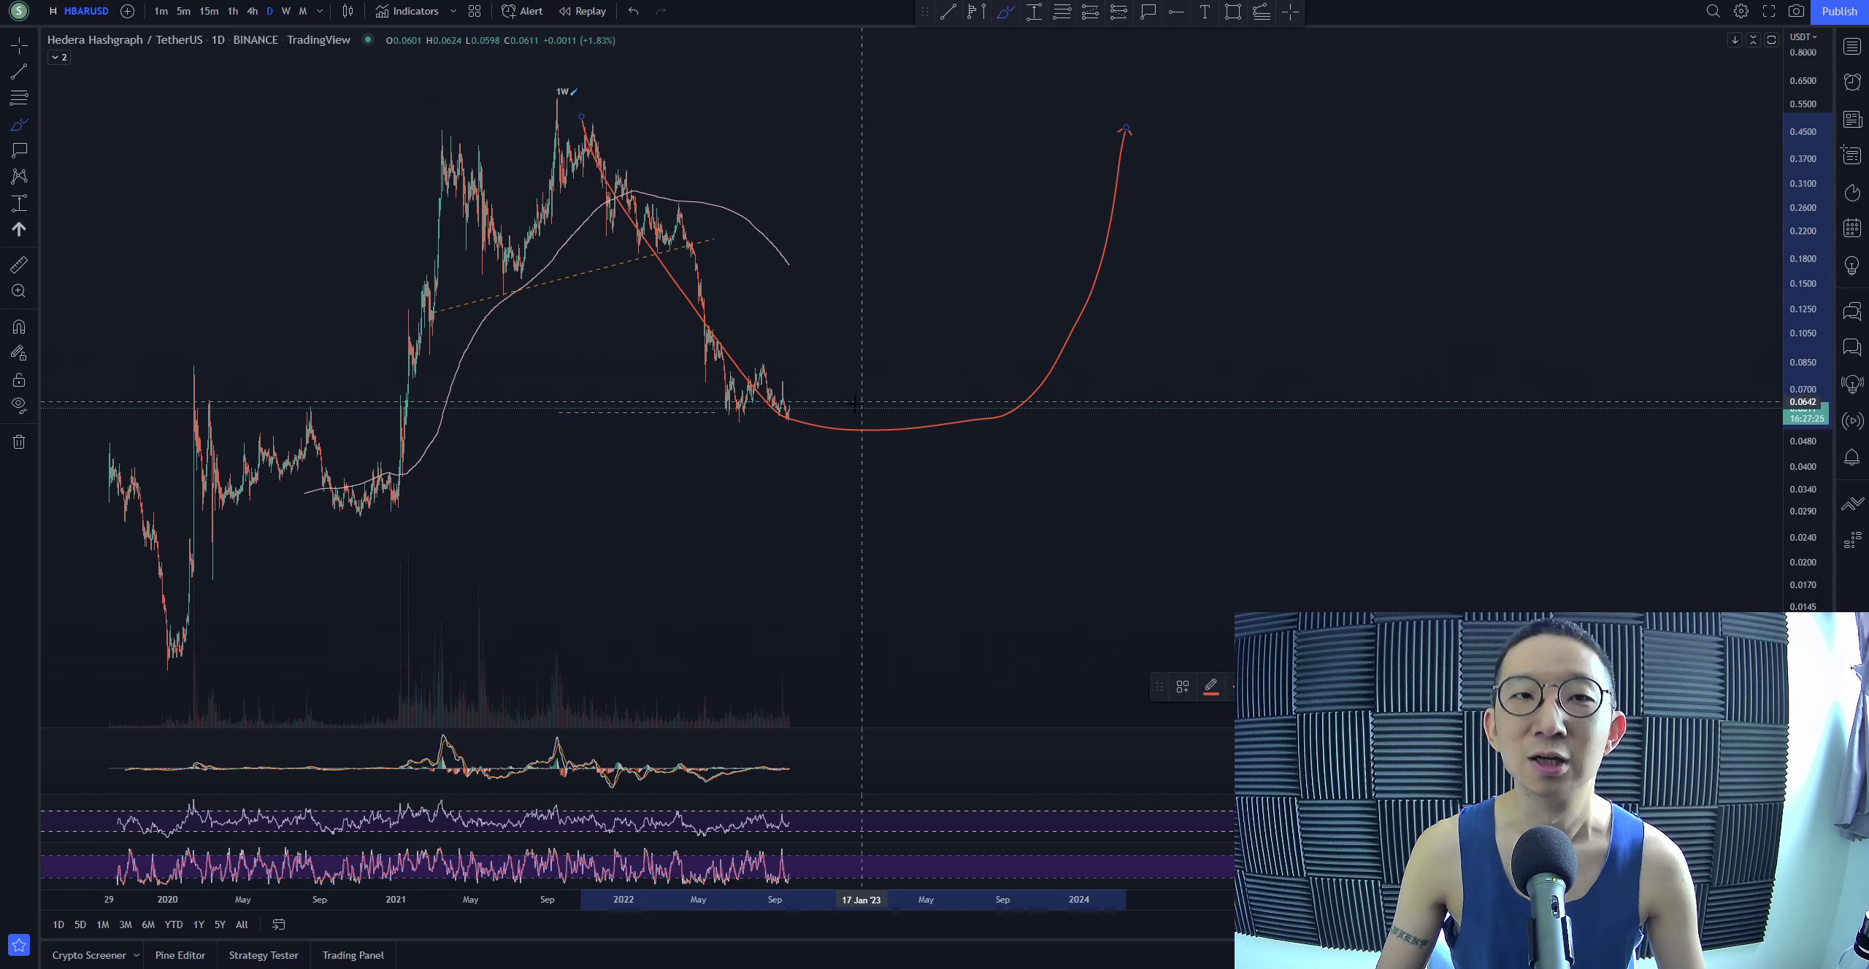
key(ctrl+z)
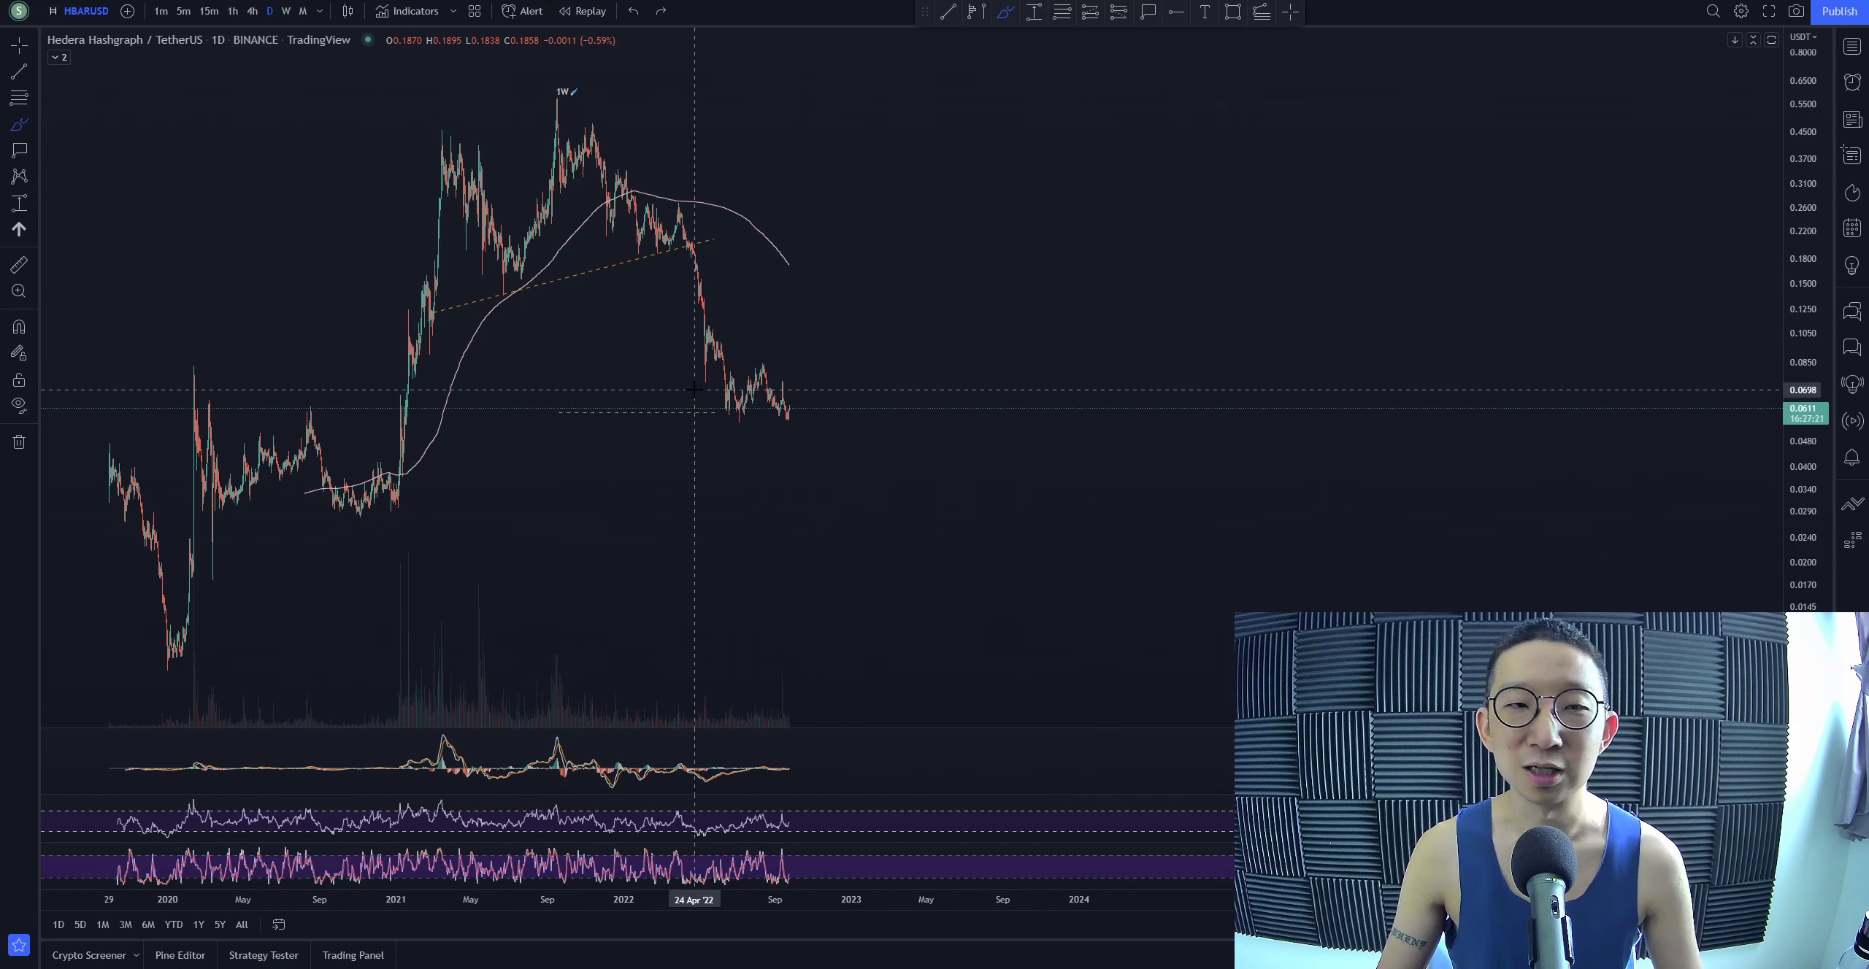
drag(787, 500, 742, 435)
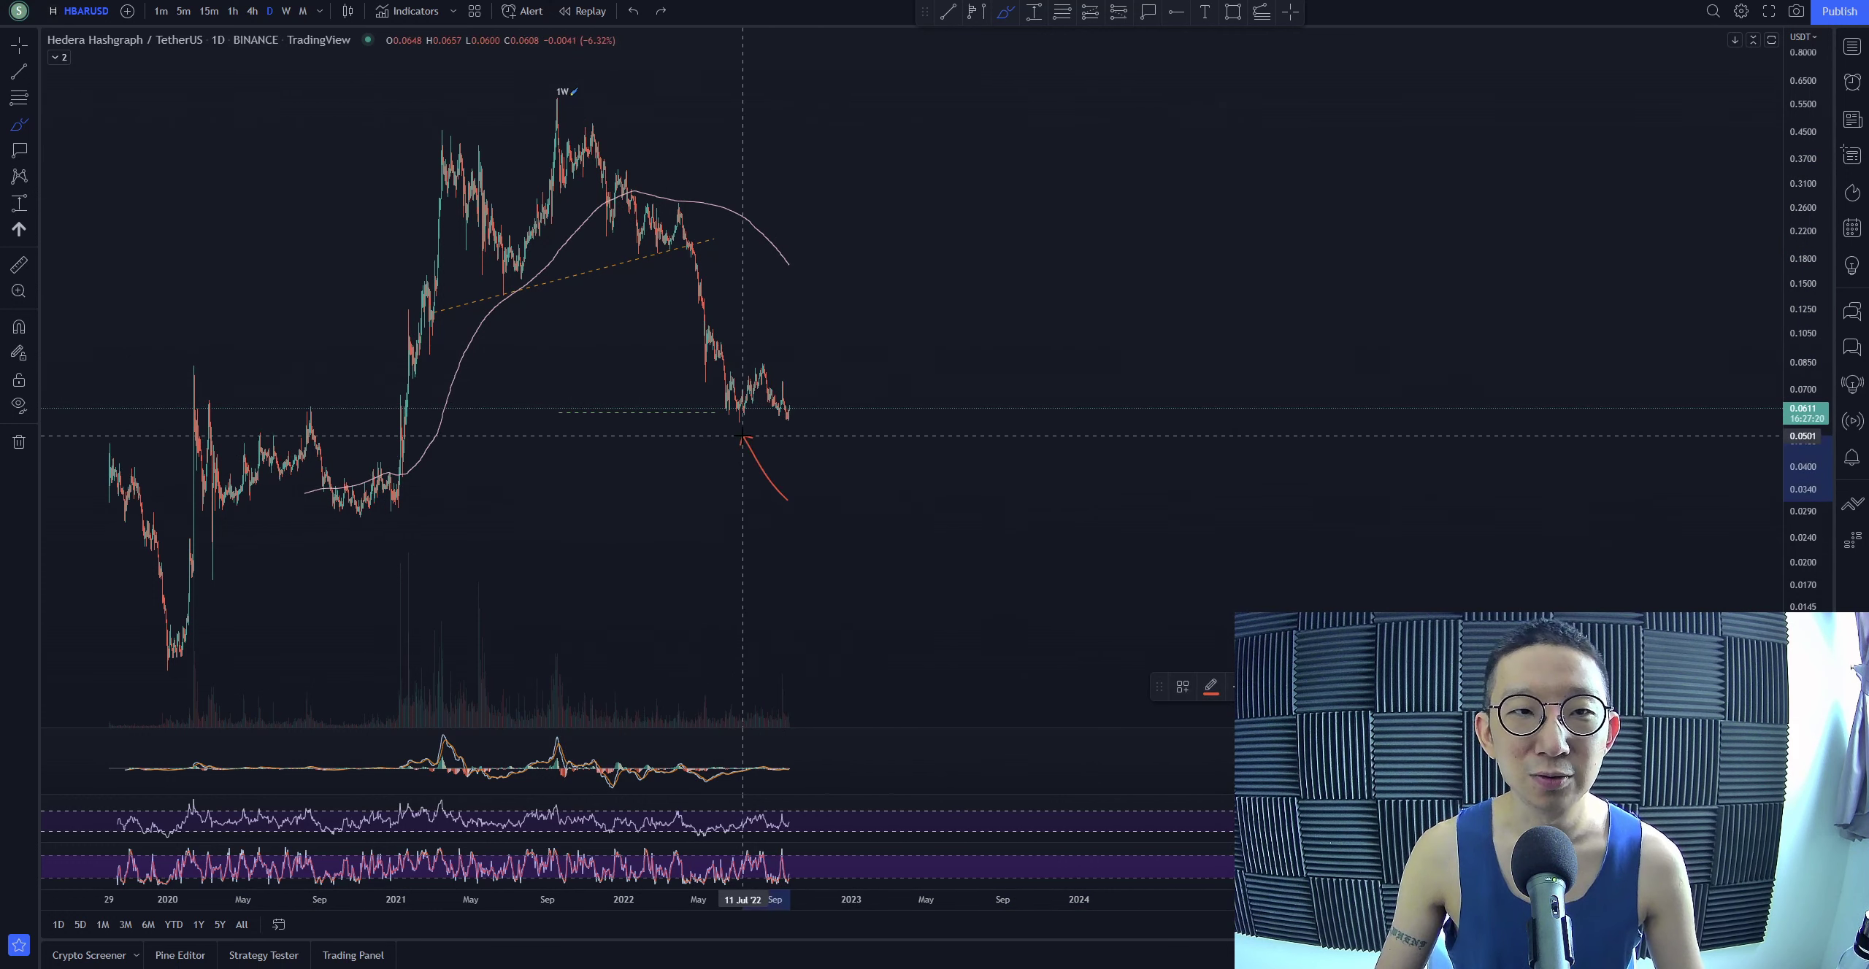
key(ctrl+z)
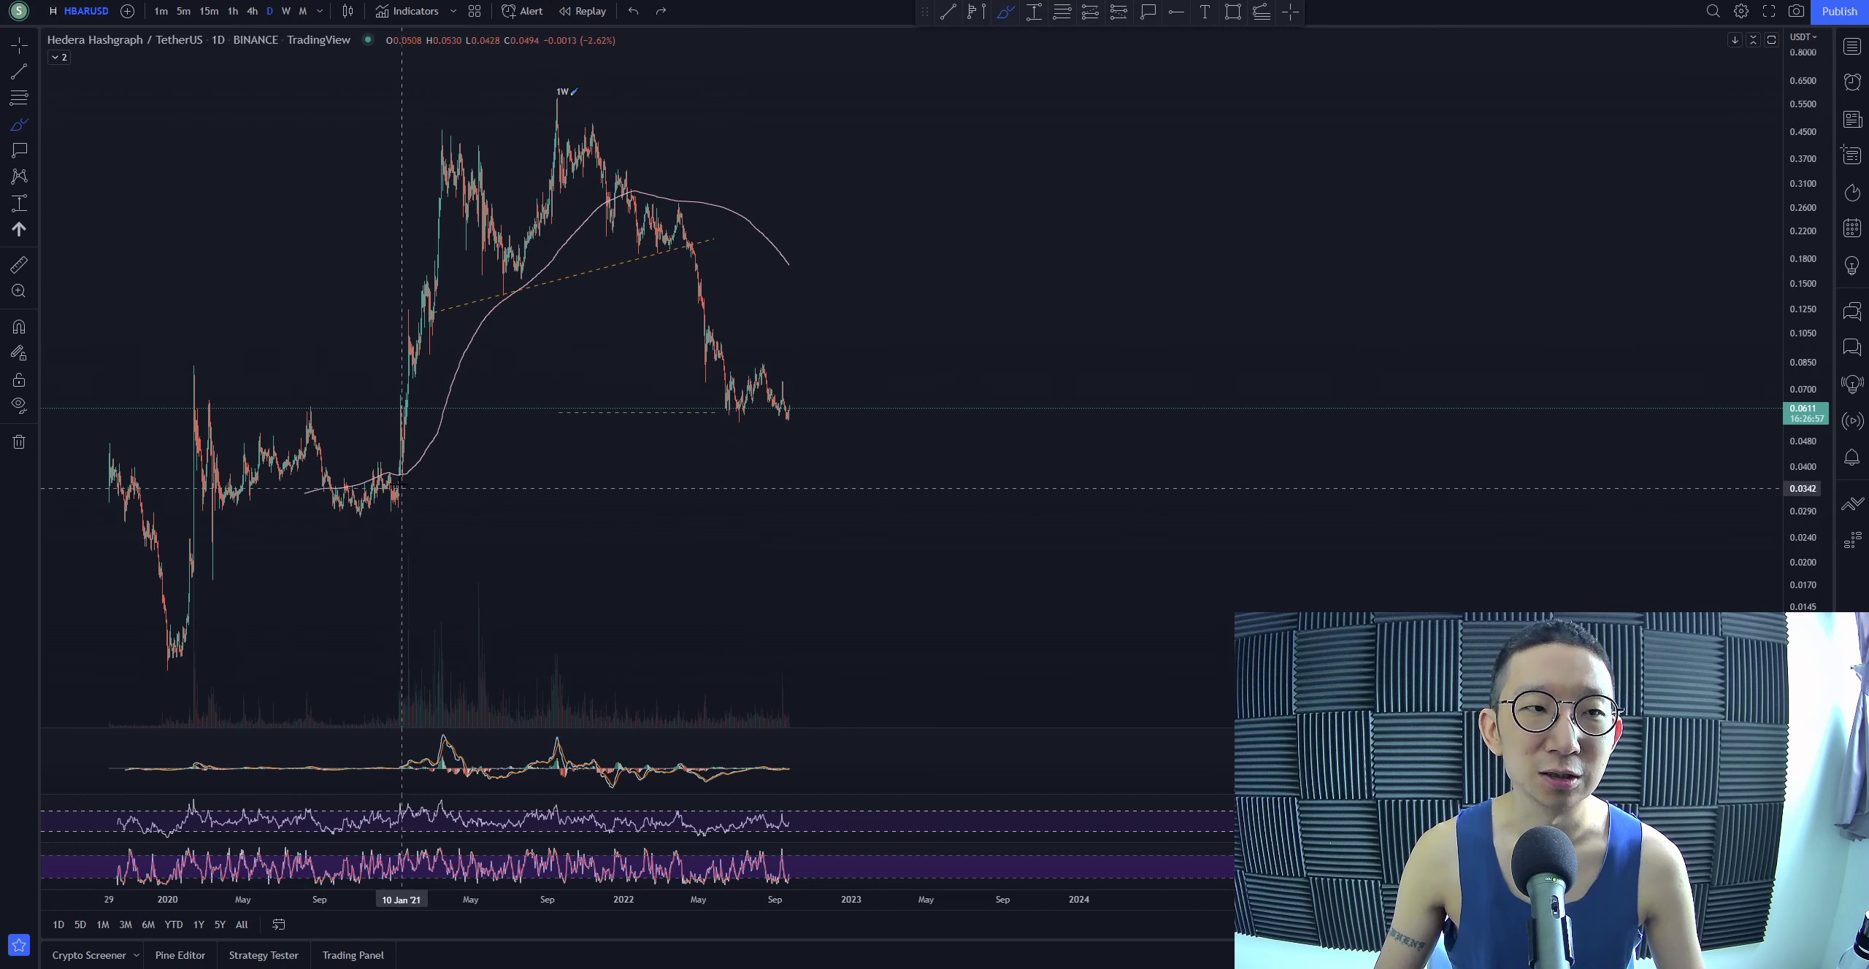
drag(410, 505, 419, 387)
key(ctrl+z)
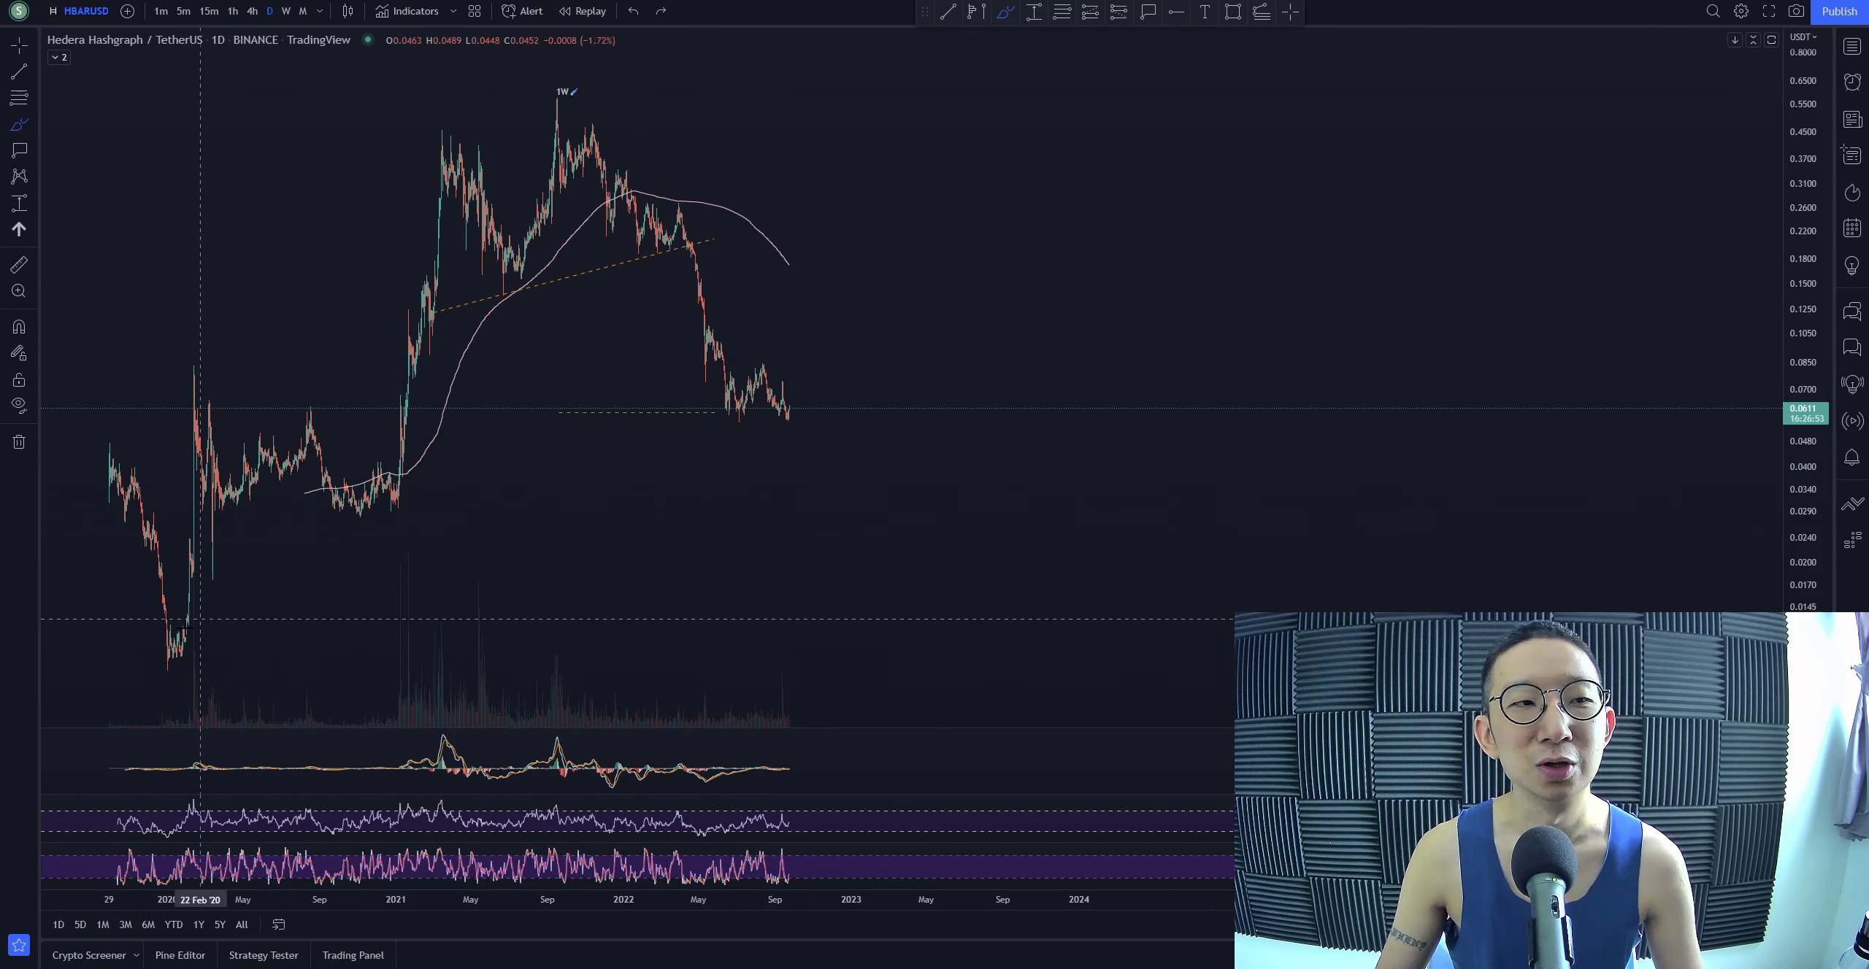
mouse_move(174, 625)
mouse_down()
mouse_move(197, 386)
mouse_move(220, 575)
mouse_up()
key(ctrl+z)
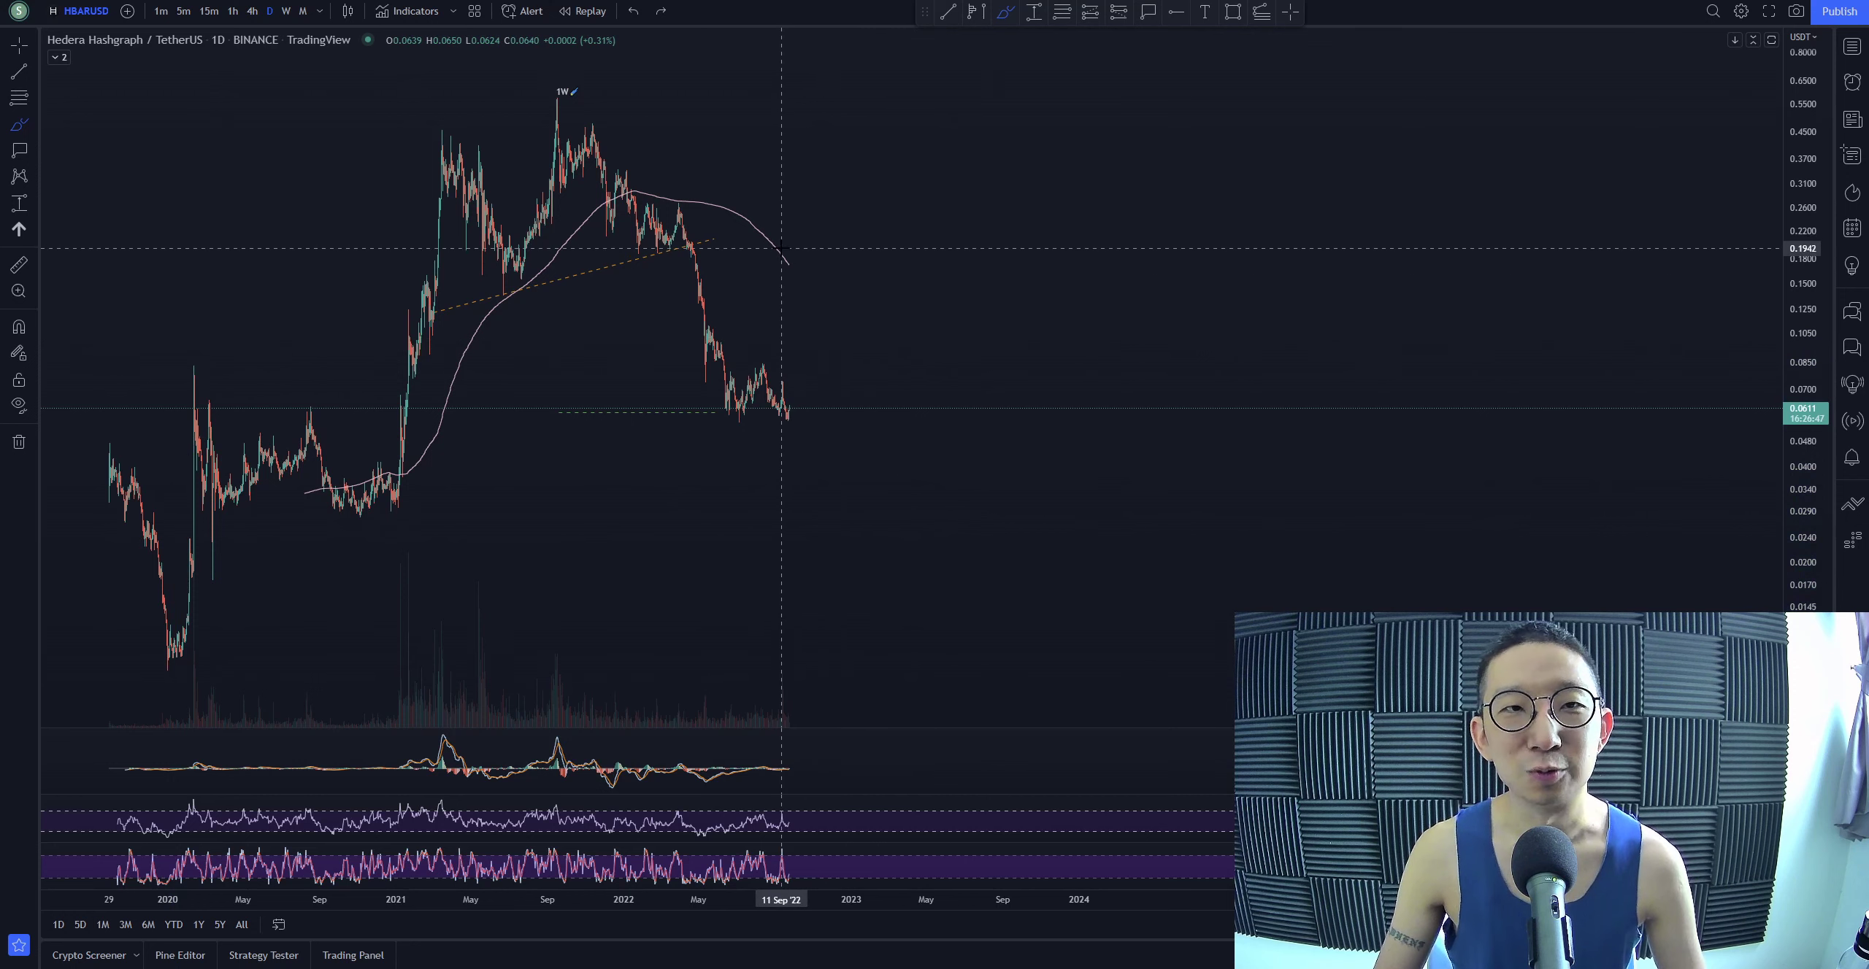
drag(784, 257, 850, 353)
key(ctrl+z)
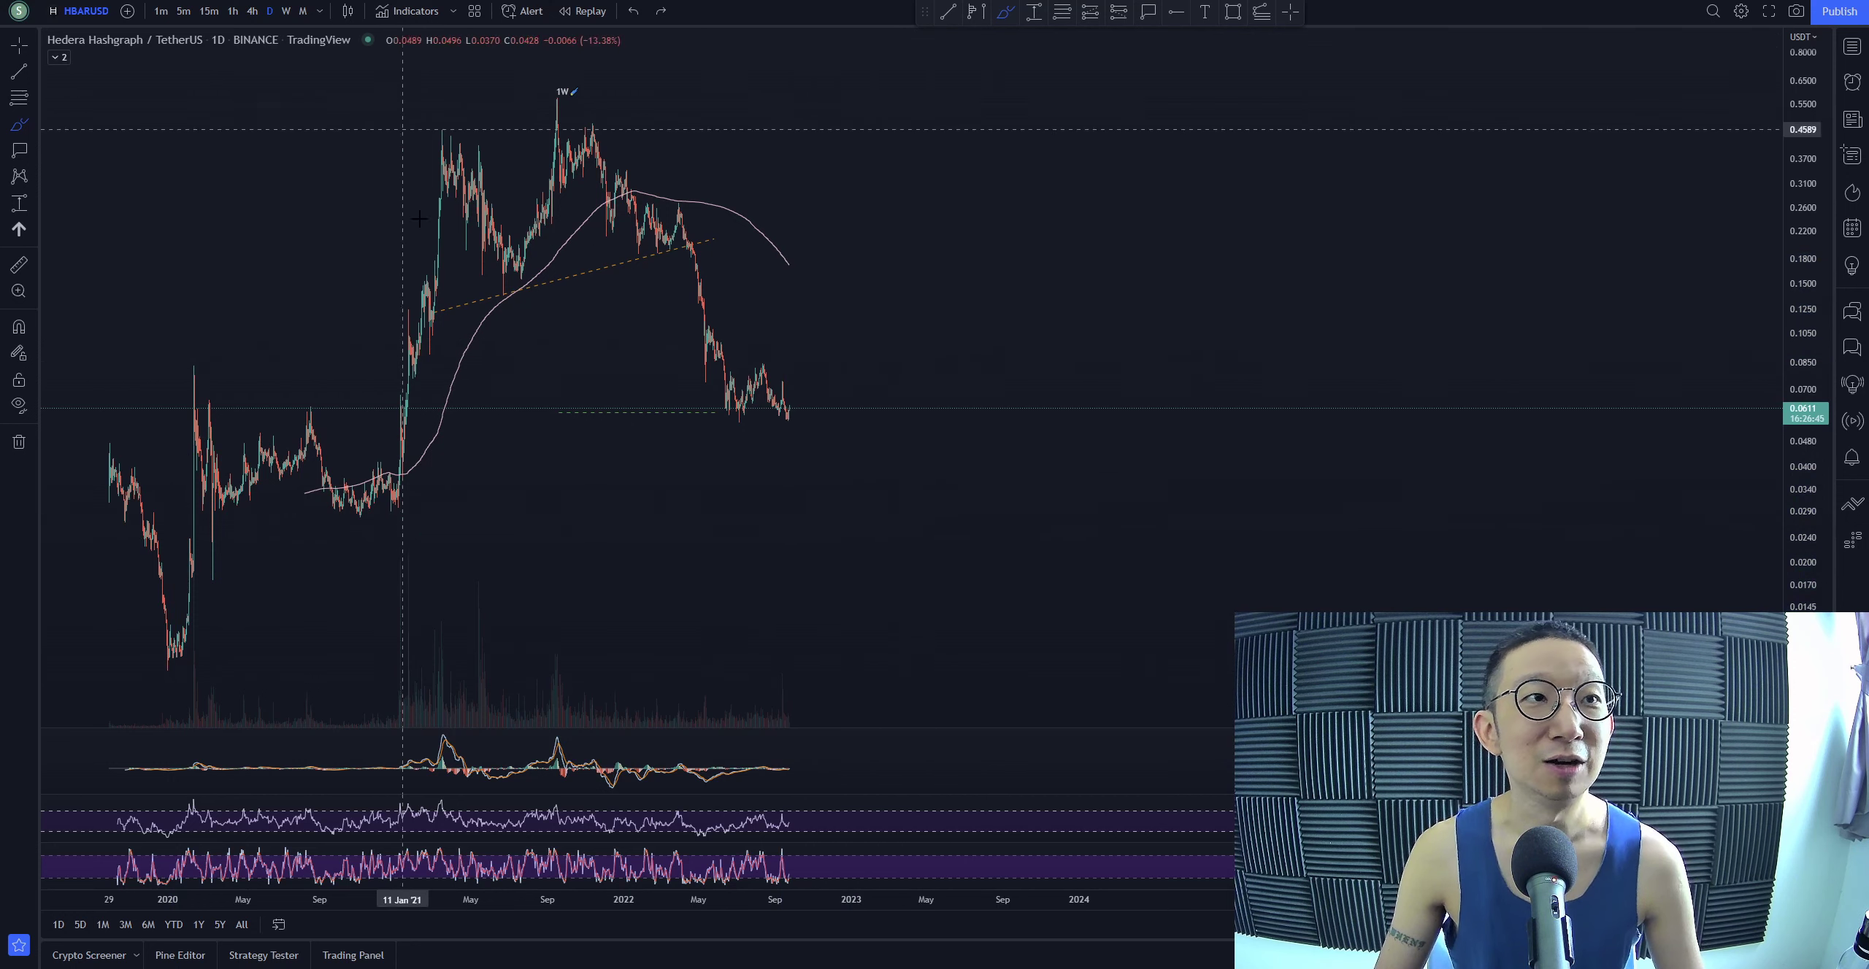